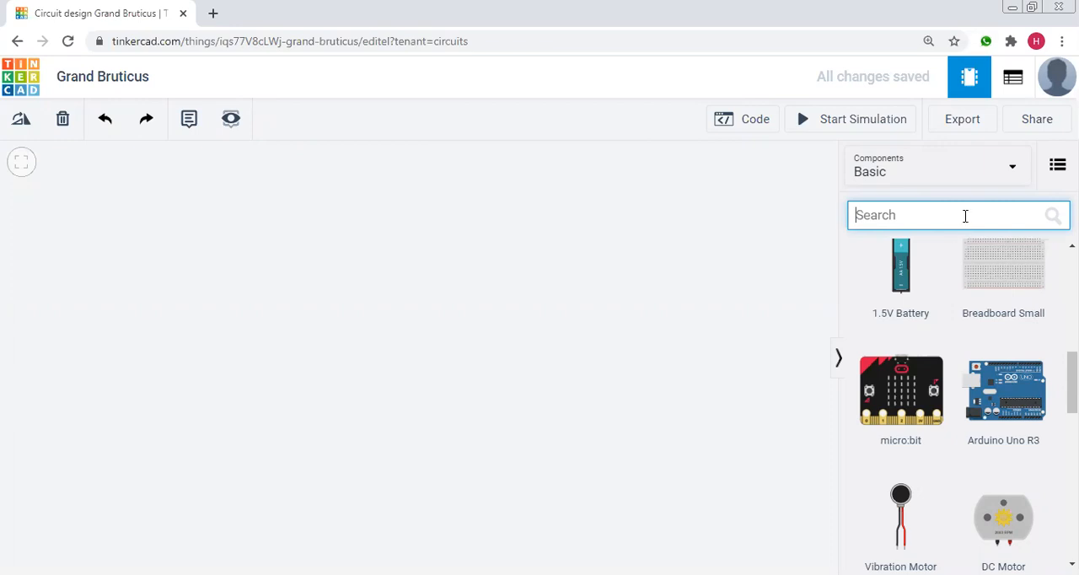
Place a small breadboard in the workspace, rotate it upright with row 1 uppermost, and position it fully in view.
click(329, 255)
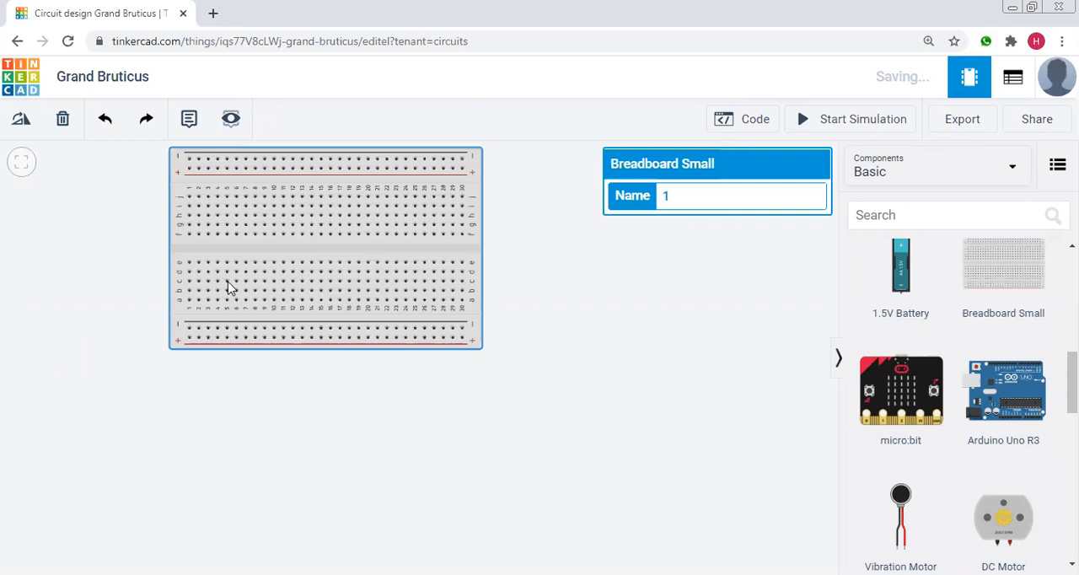
click(17, 125)
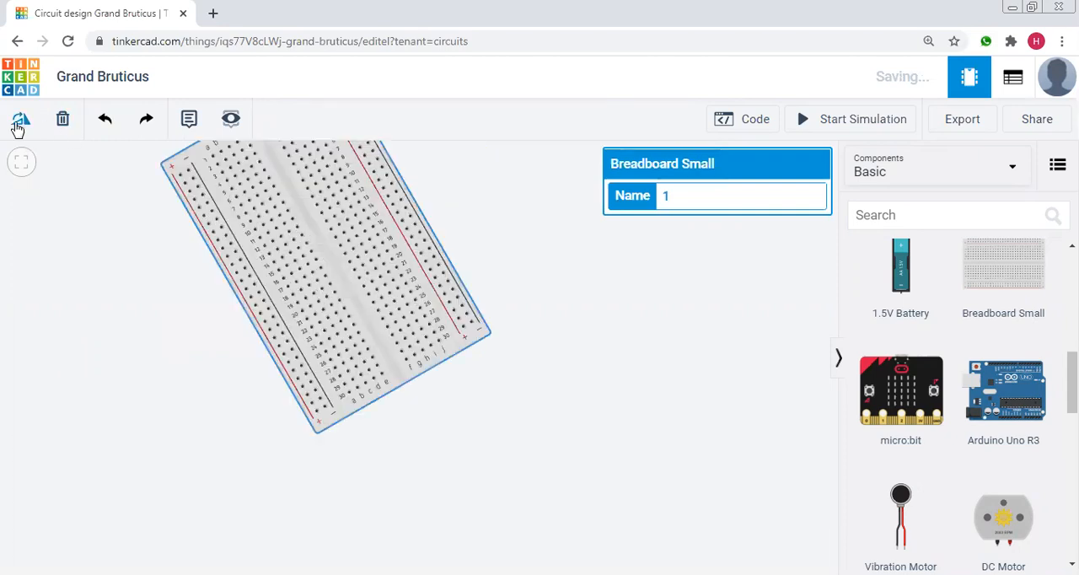
click(16, 124)
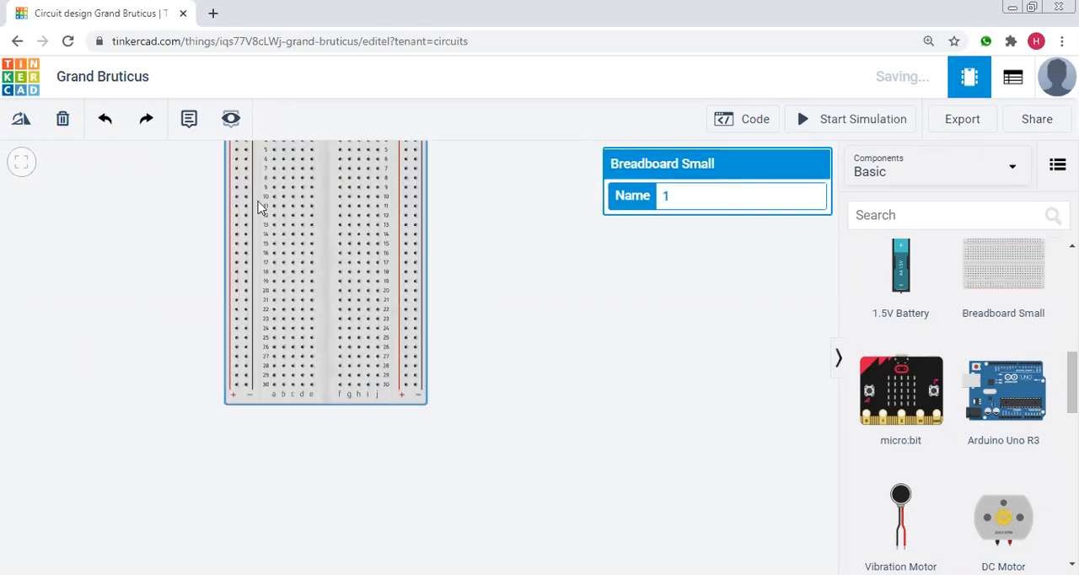
drag(337, 248, 370, 307)
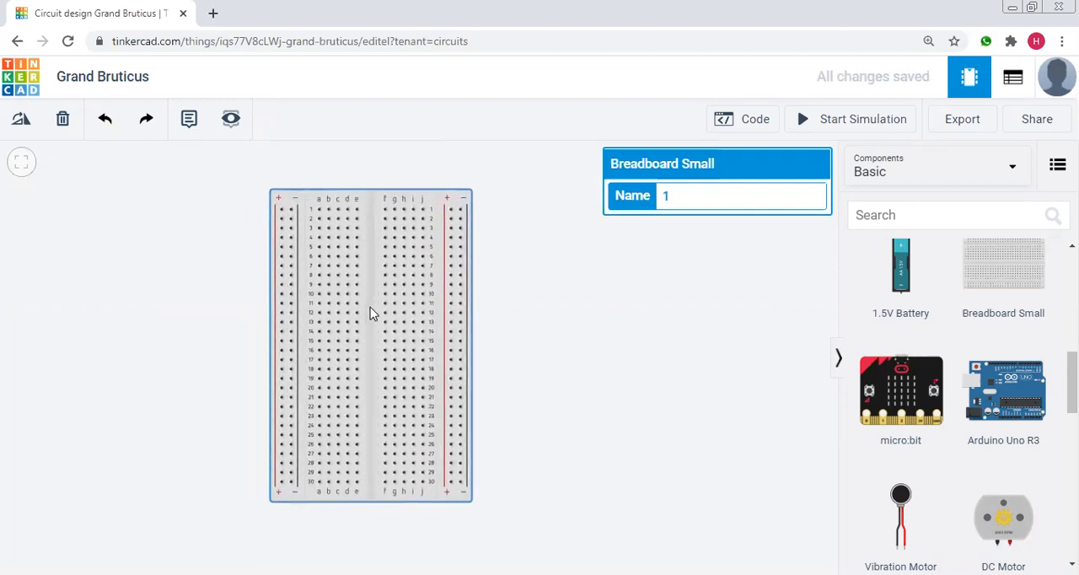
click(547, 283)
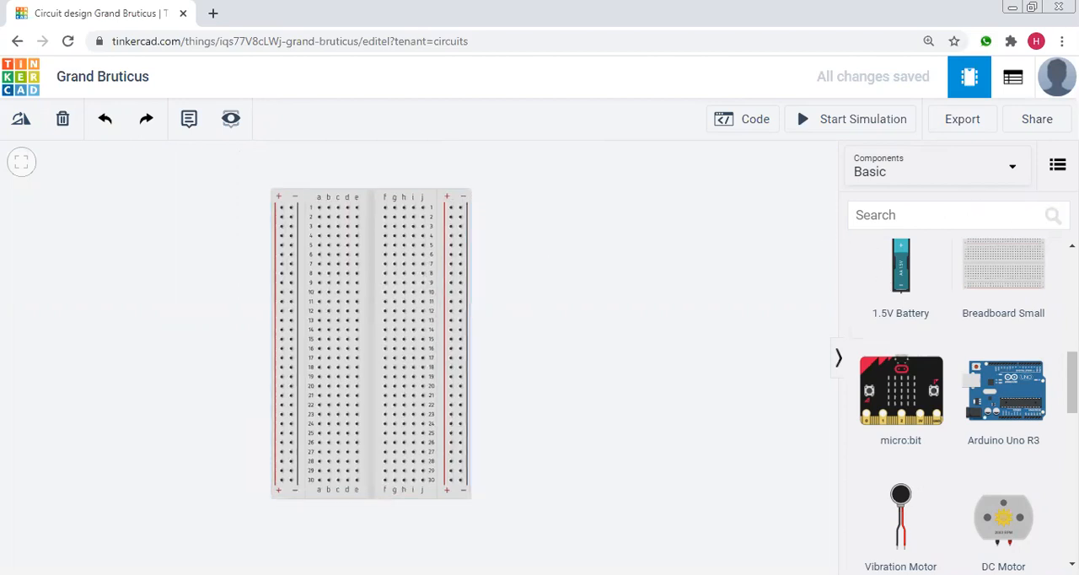
Search the components for "amplifier" and place a 741 Operational Amplifier beside the breadboard.
scroll(952, 405, up, 6)
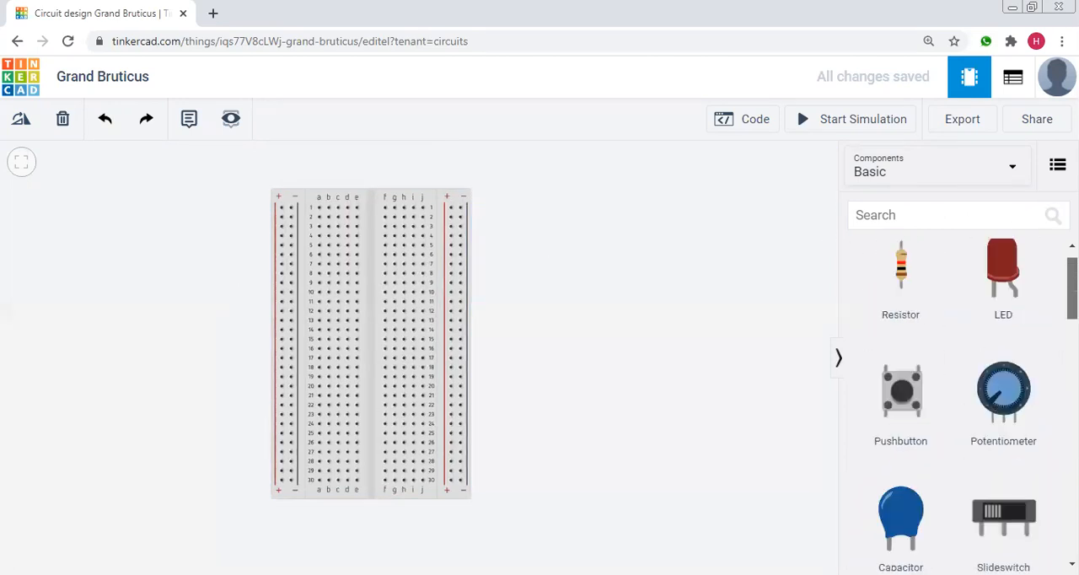
click(925, 219)
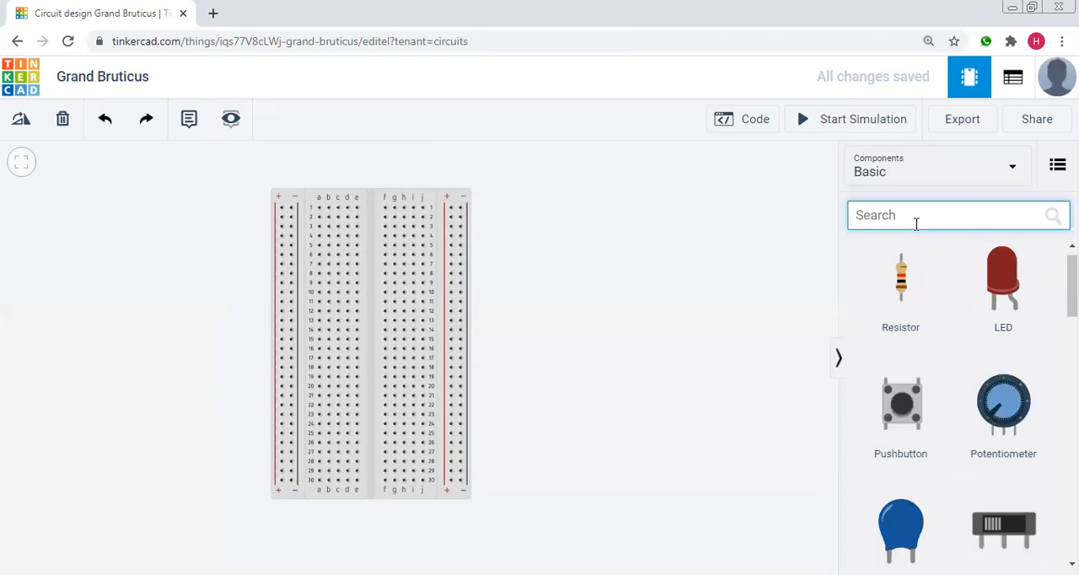
text(op)
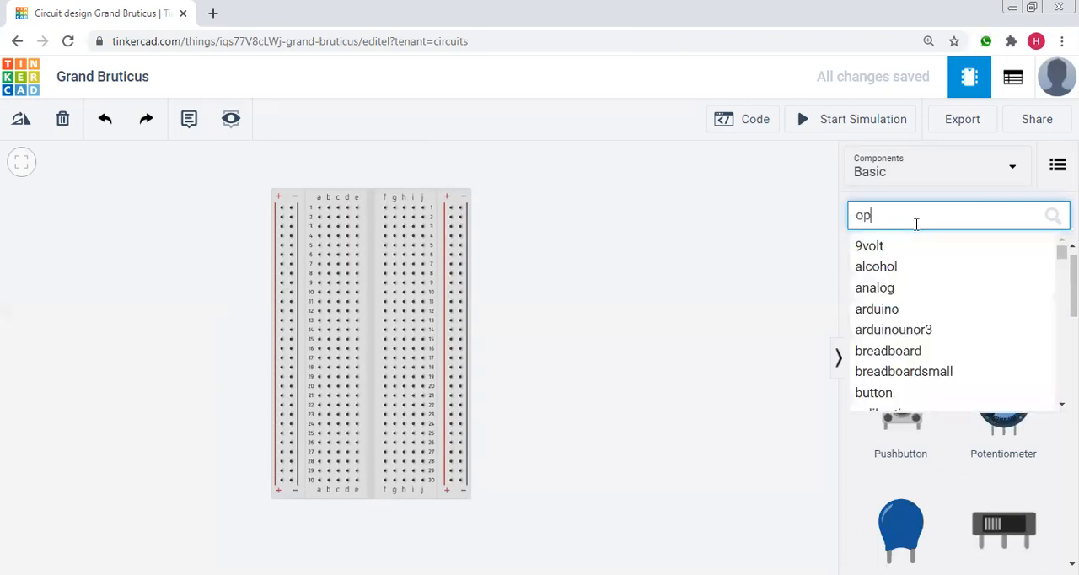
text(ra)
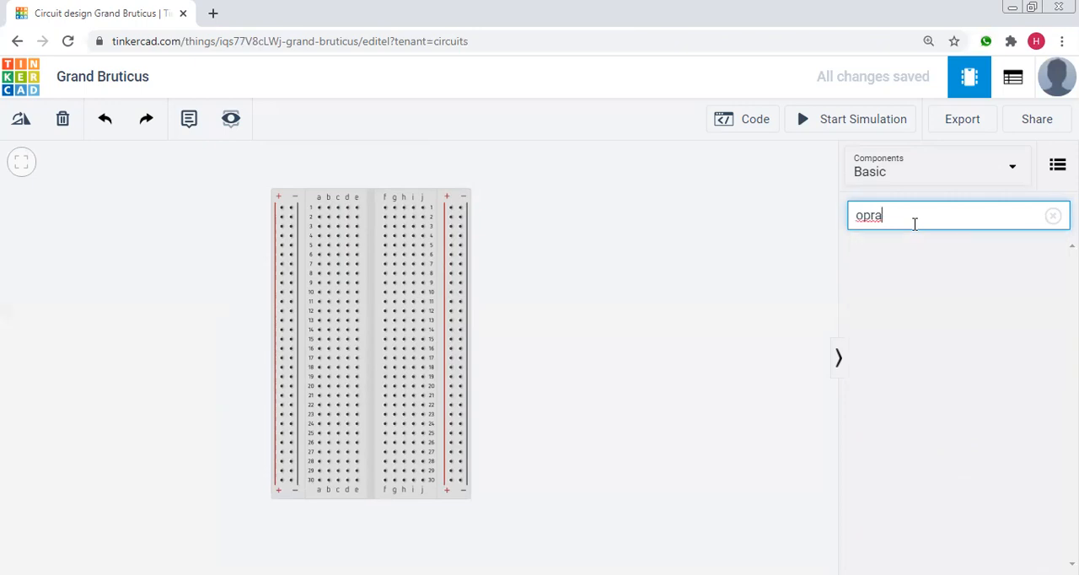
text(tional)
key(BackSpace)
key(BackSpace)
key(BackSpace)
key(BackSpace)
key(BackSpace)
key(BackSpace)
key(BackSpace)
key(BackSpace)
key(BackSpace)
key(BackSpace)
text(ampli)
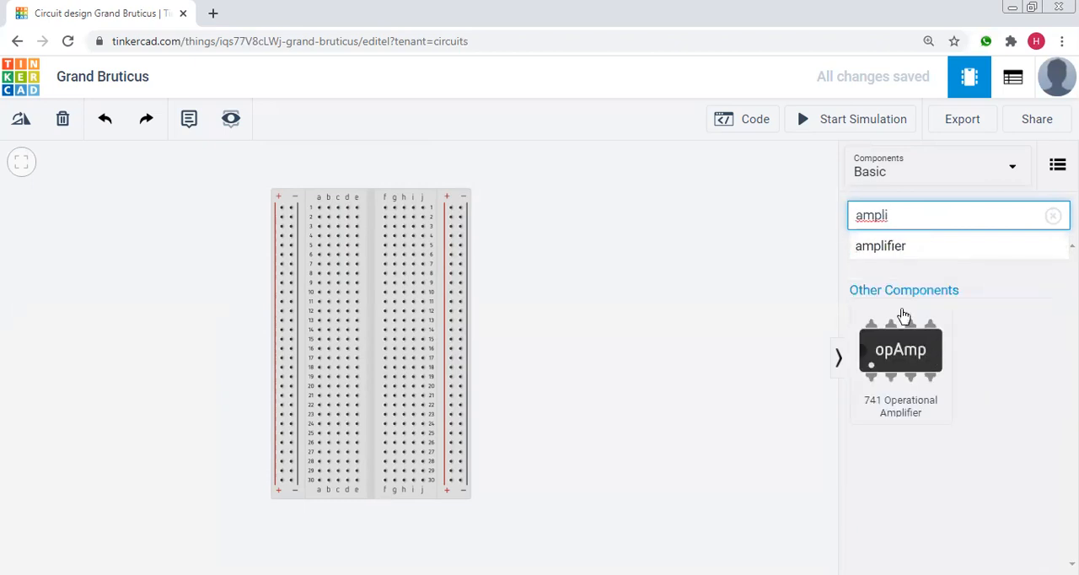
click(876, 246)
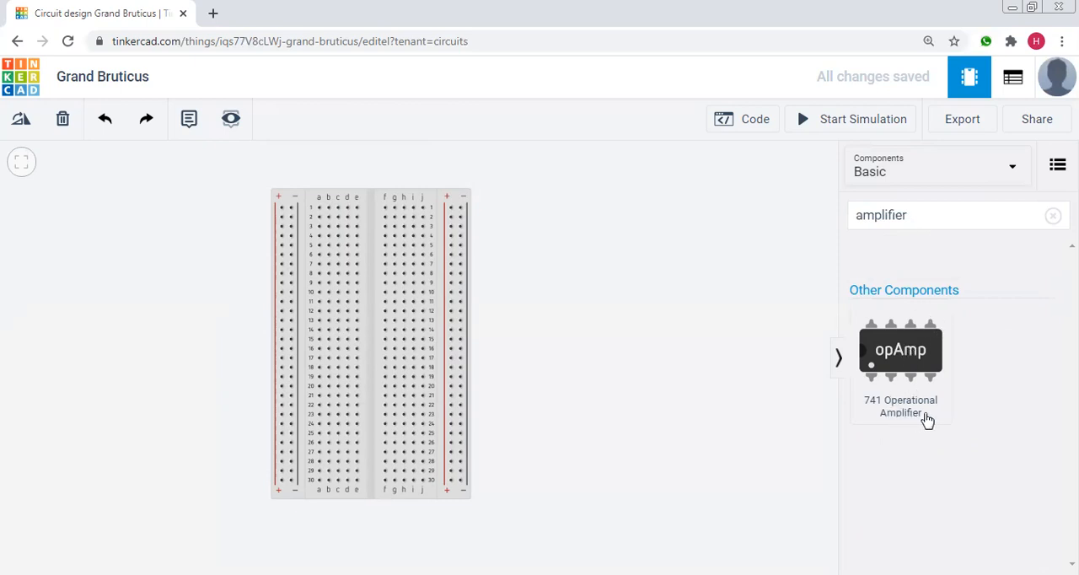
drag(899, 352, 540, 283)
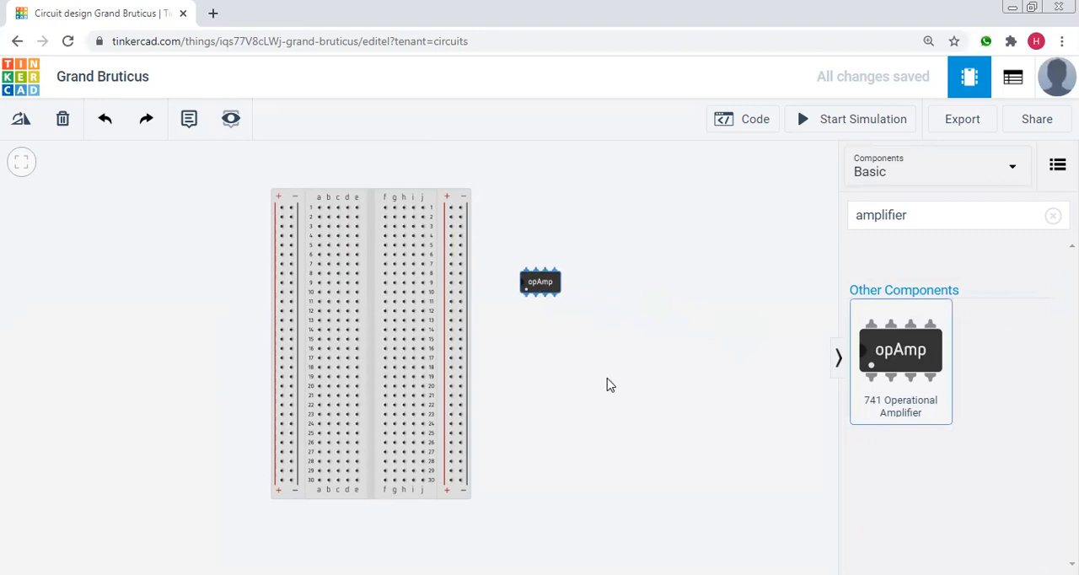
Rotate the op-amp upright with its notch facing up and seat it across the breadboard's centre gap in rows 7 to 10.
double_click(25, 127)
double_click(24, 127)
click(25, 128)
click(24, 128)
click(23, 127)
click(23, 128)
click(23, 128)
click(22, 128)
double_click(22, 127)
click(23, 126)
click(23, 126)
click(22, 126)
drag(540, 287, 372, 280)
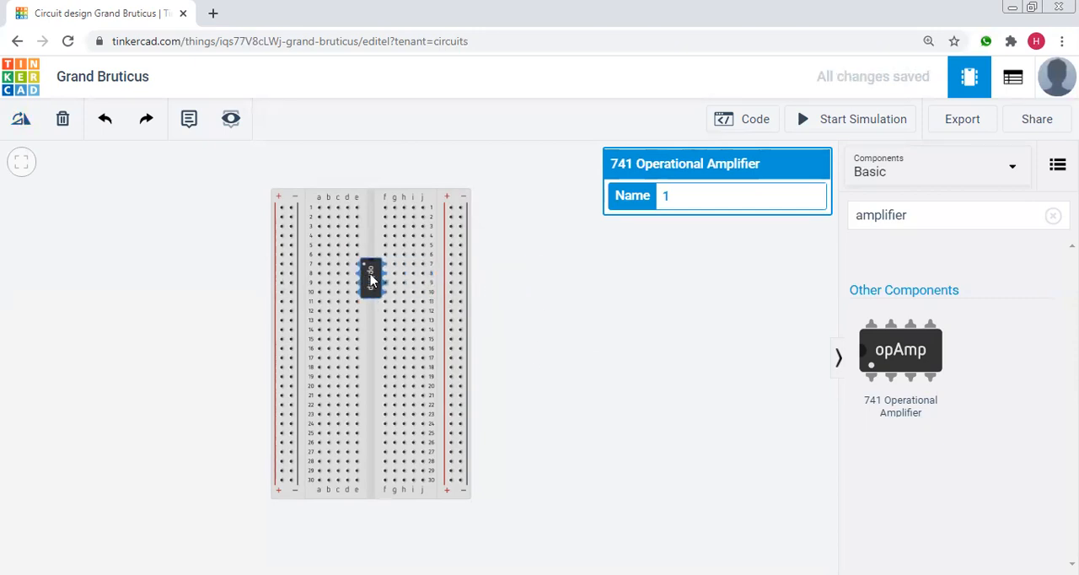
click(578, 277)
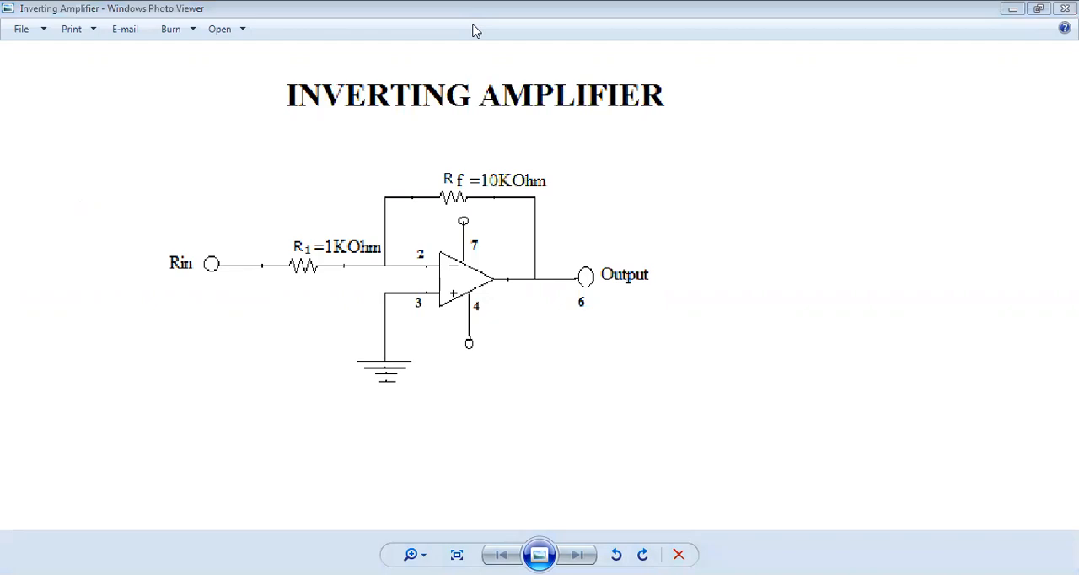
Switch back to Tinkercad from the schematic image and place a resistor from the basic components beside the breadboard.
key(alt+Tab)
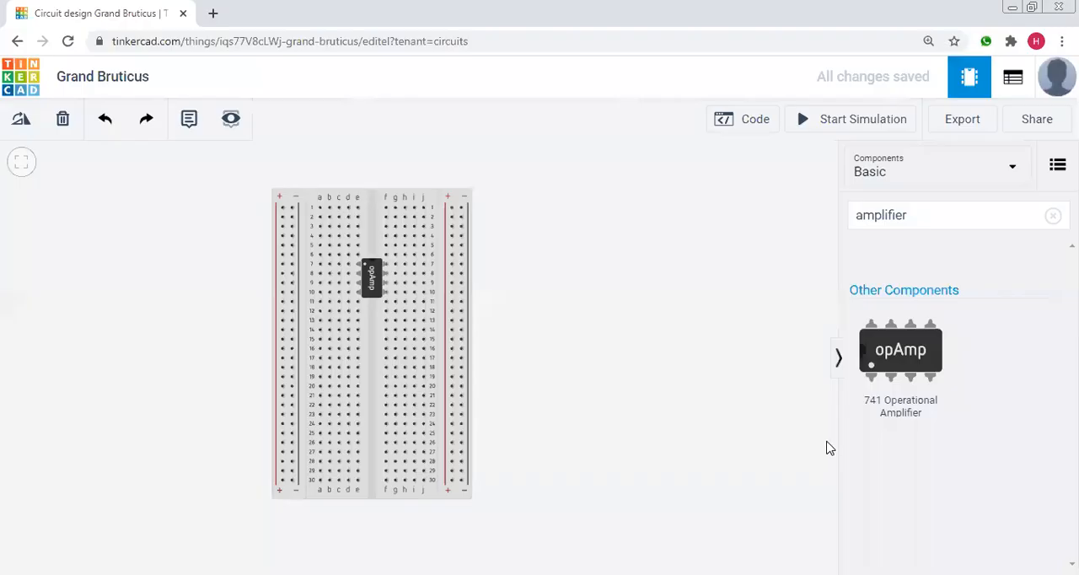
click(1051, 215)
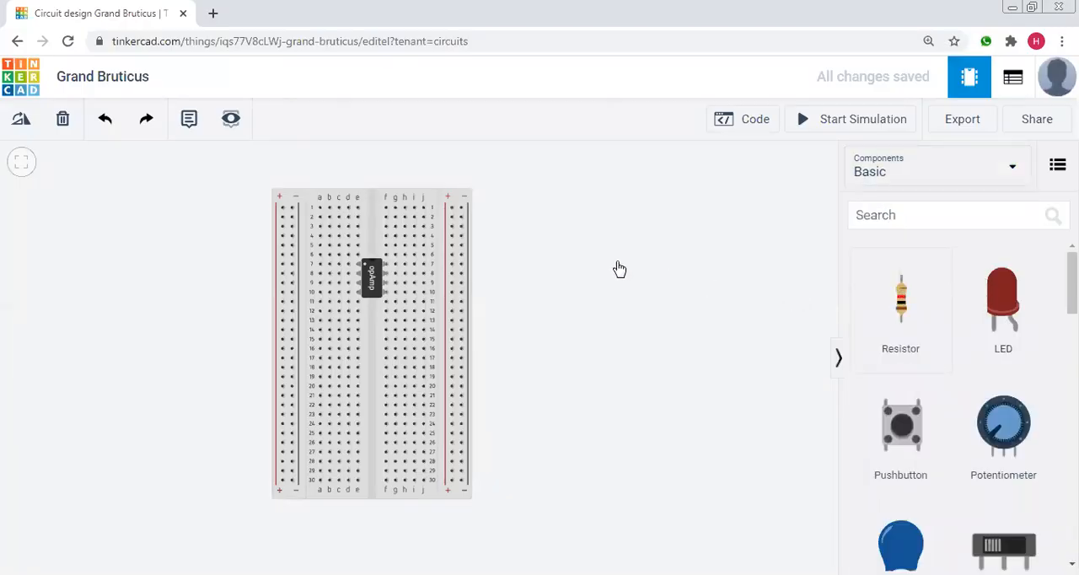
click(542, 276)
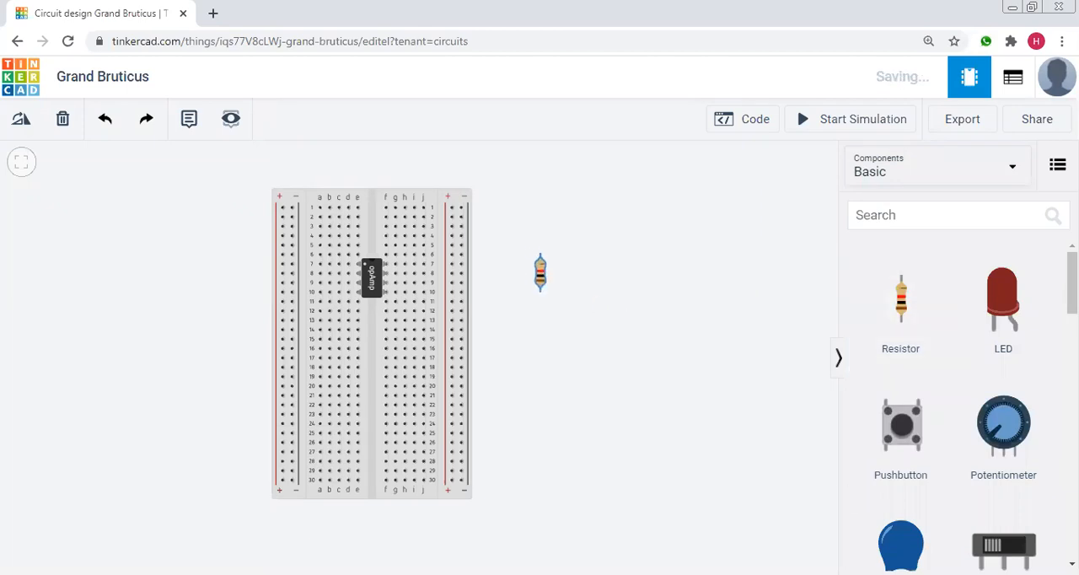
click(644, 321)
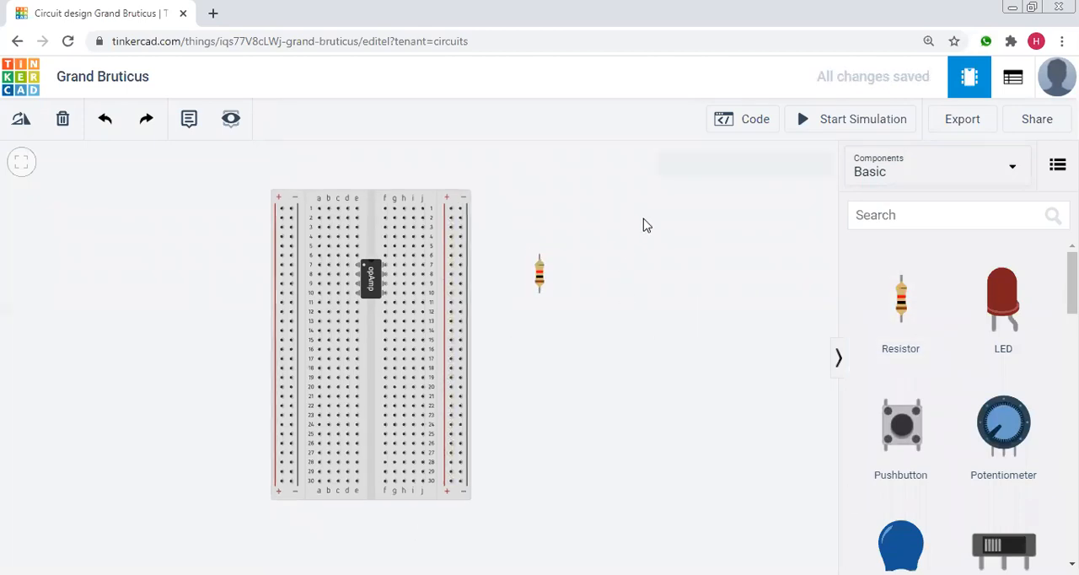
click(539, 274)
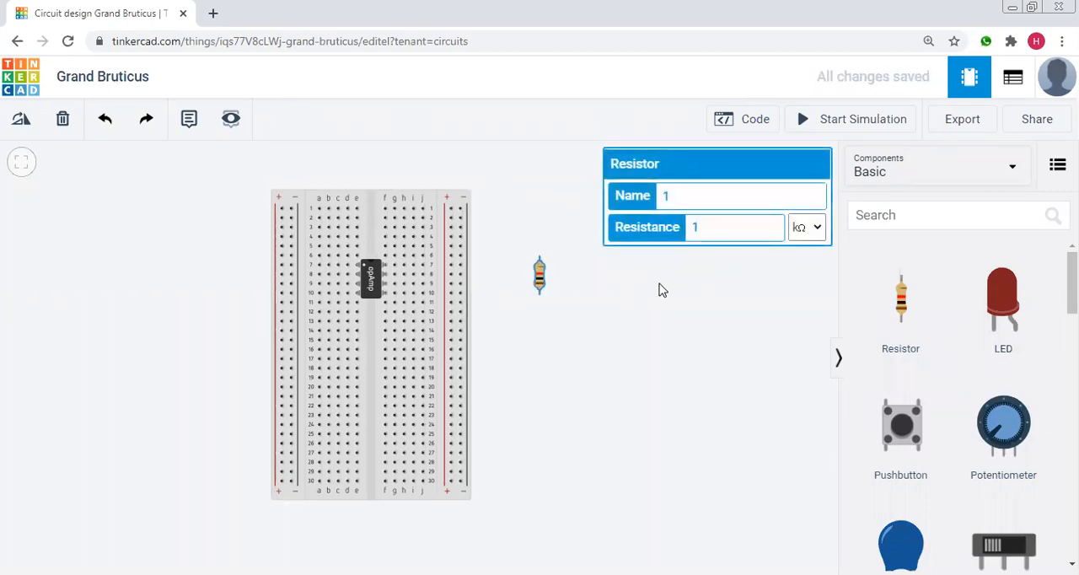
drag(541, 277, 544, 283)
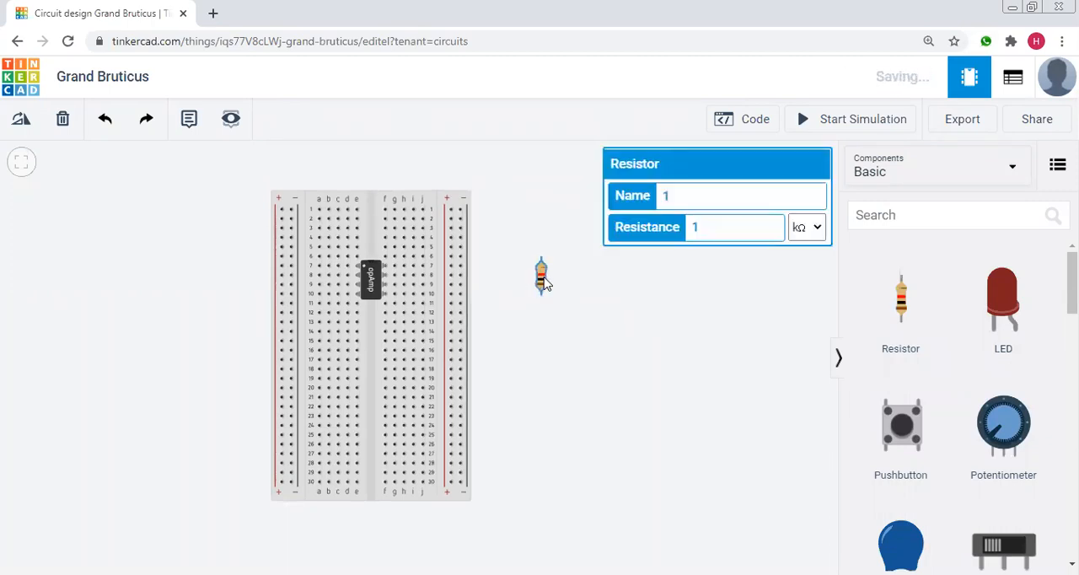
Rotate the resistor horizontally and plug it between the left positive rail and hole a8 of the breadboard.
click(21, 123)
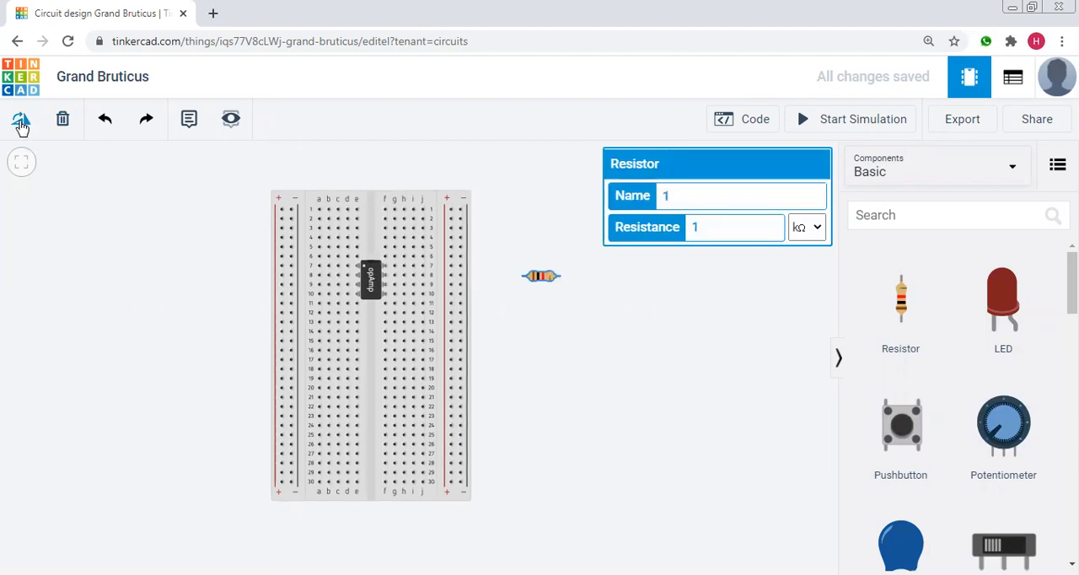
drag(545, 277, 312, 275)
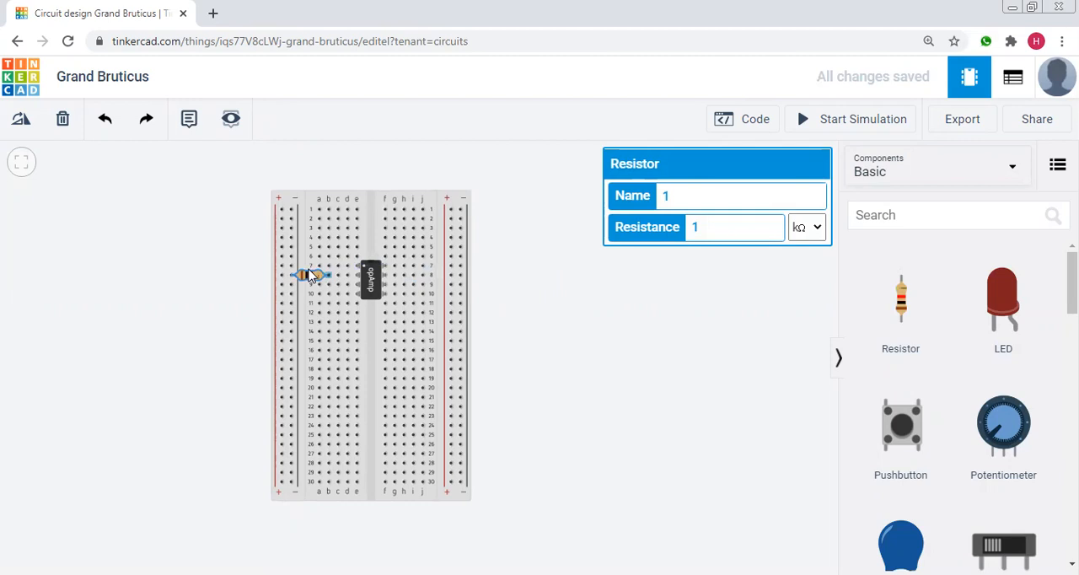
drag(312, 275, 313, 275)
drag(304, 272, 298, 274)
click(624, 282)
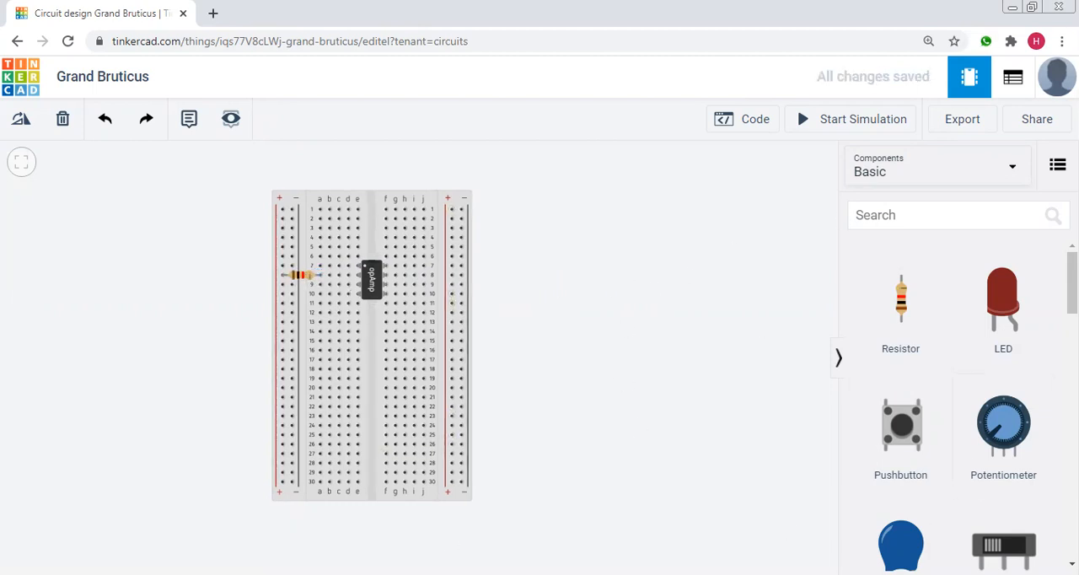
Search the components for "funct" and place a Function Generator to the left of the breadboard.
click(945, 218)
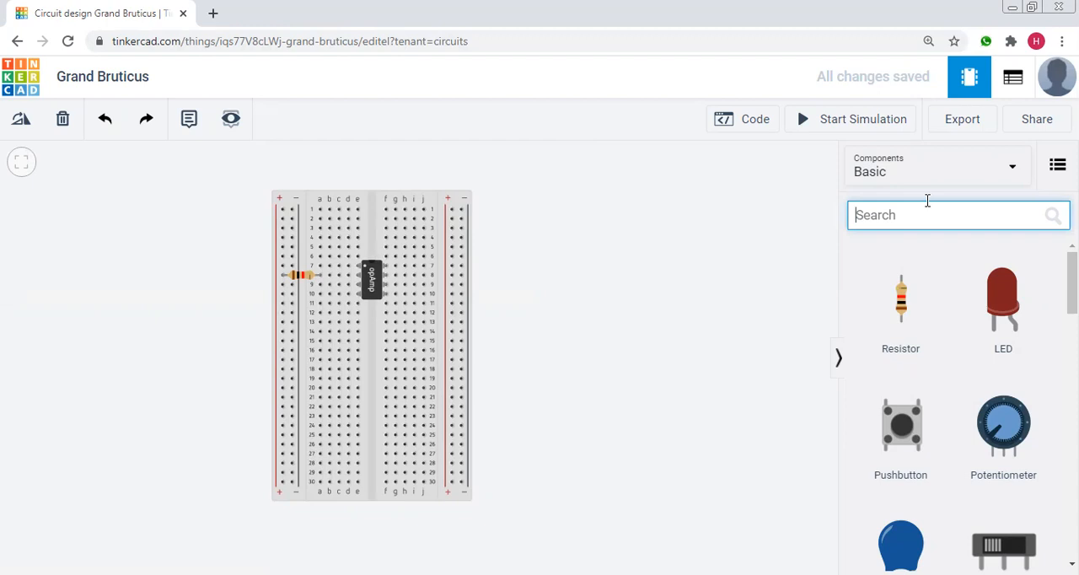
text(funct)
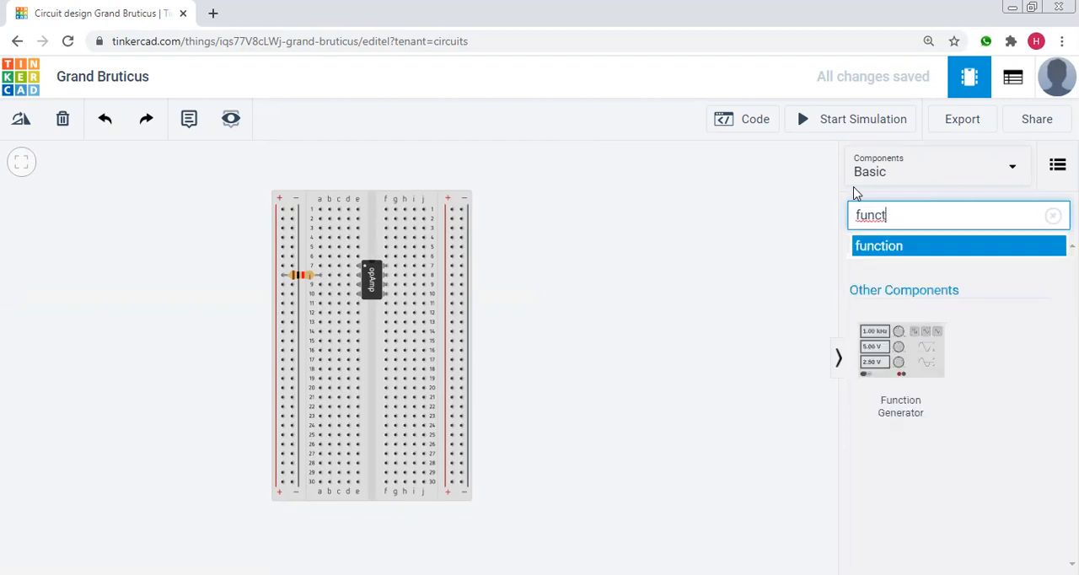
drag(900, 363, 125, 281)
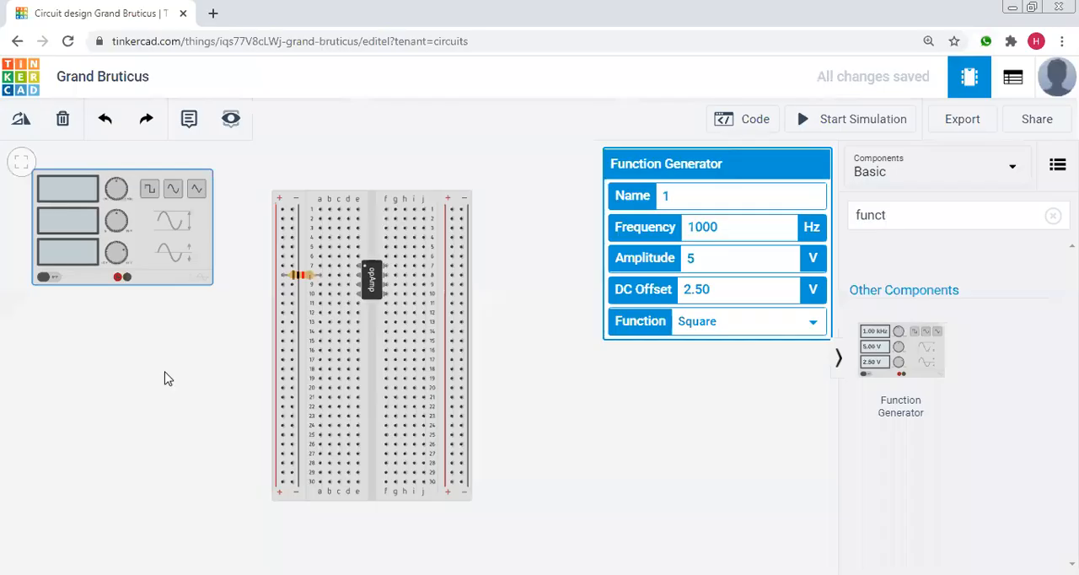
Wire the function generator's positive terminal to the breadboard's left positive rail near row 10 and colour the wire red.
click(118, 279)
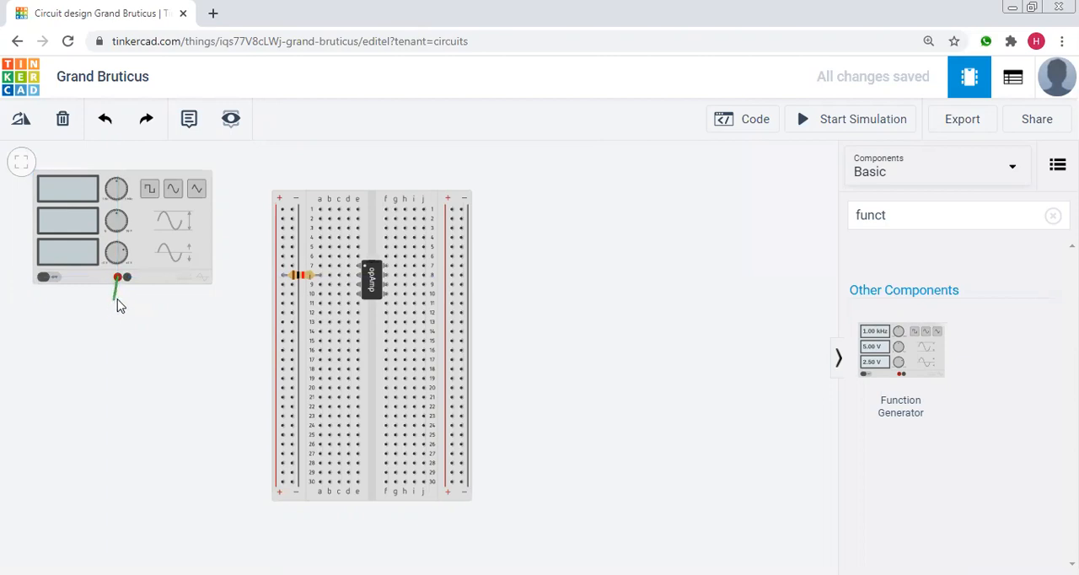
click(119, 299)
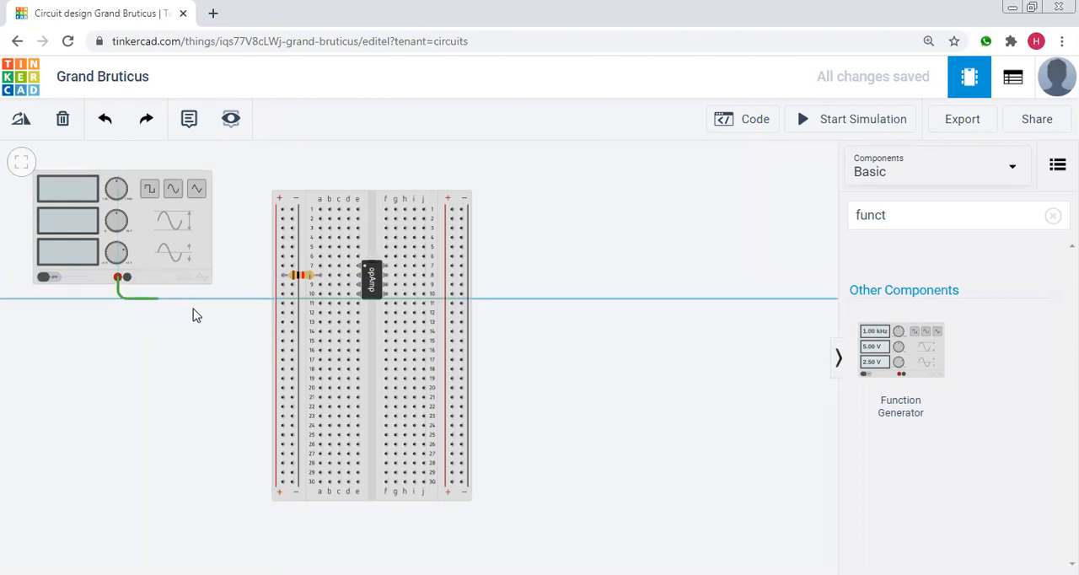
click(282, 295)
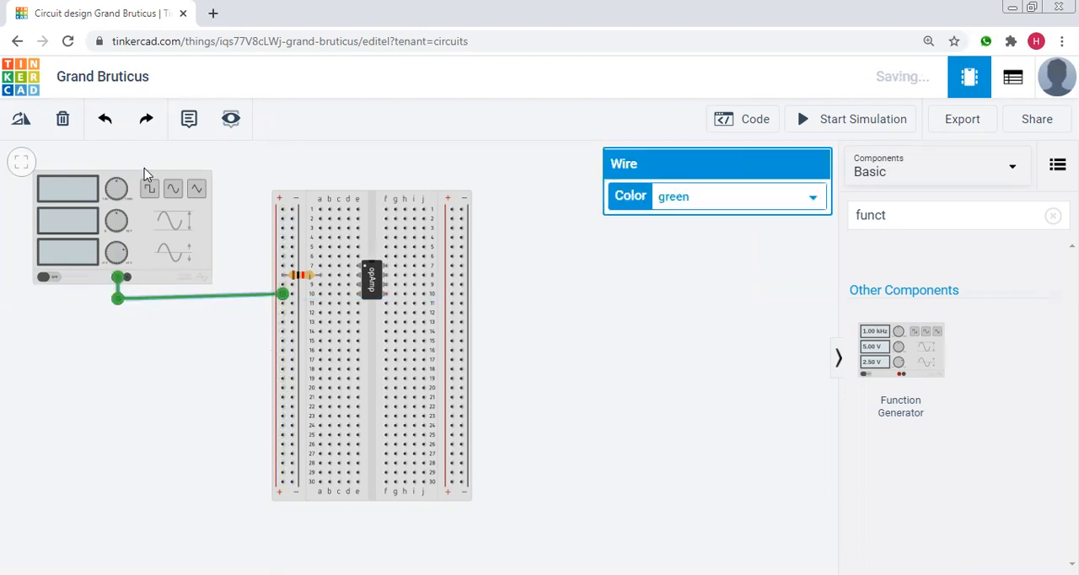
click(706, 197)
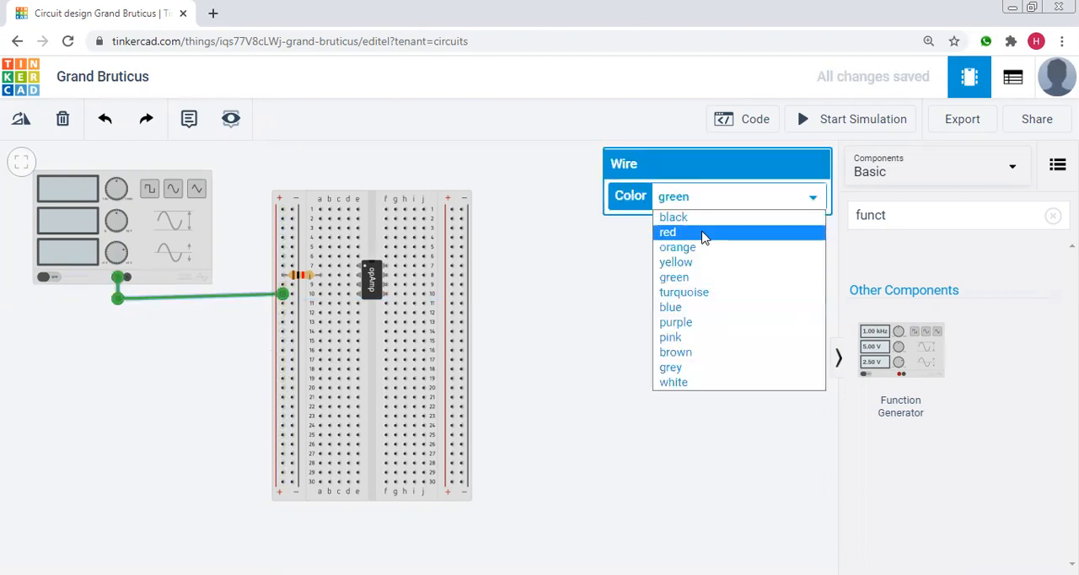
click(702, 235)
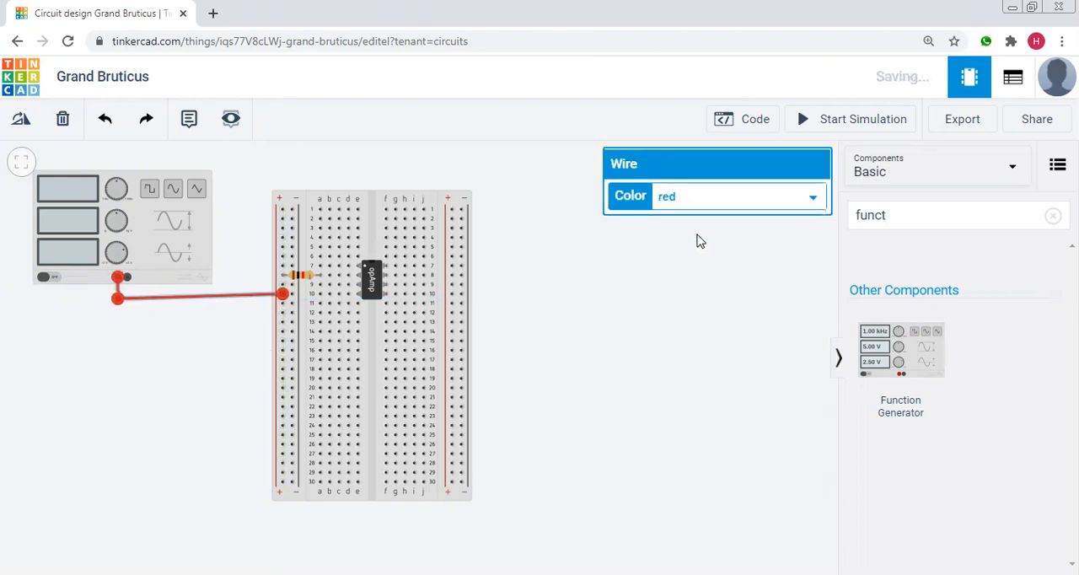
click(135, 330)
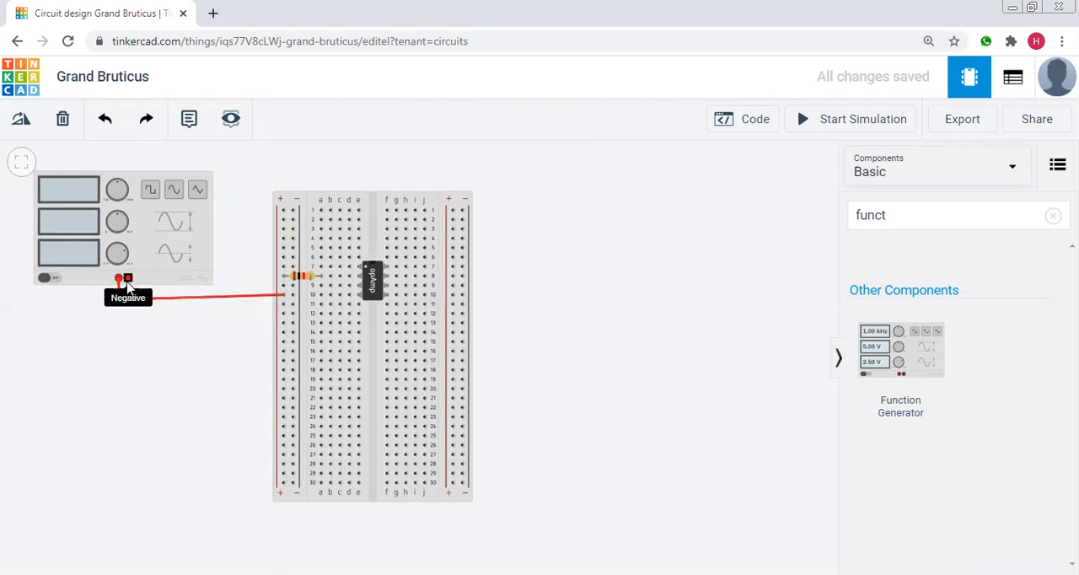
Wire the function generator's negative terminal to the breadboard's left negative rail near row 11 and colour the wire black.
click(127, 281)
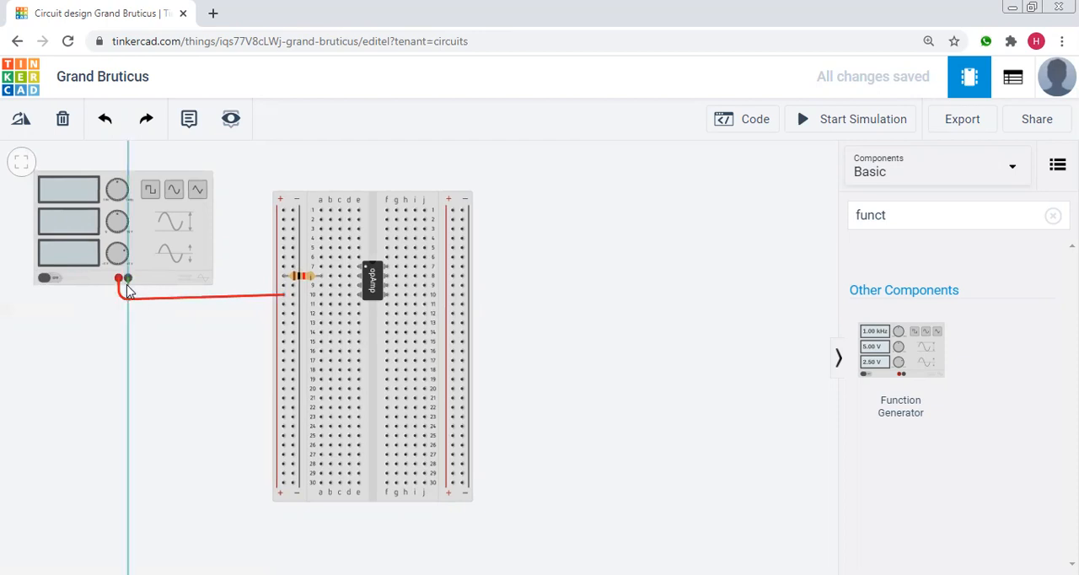
click(129, 314)
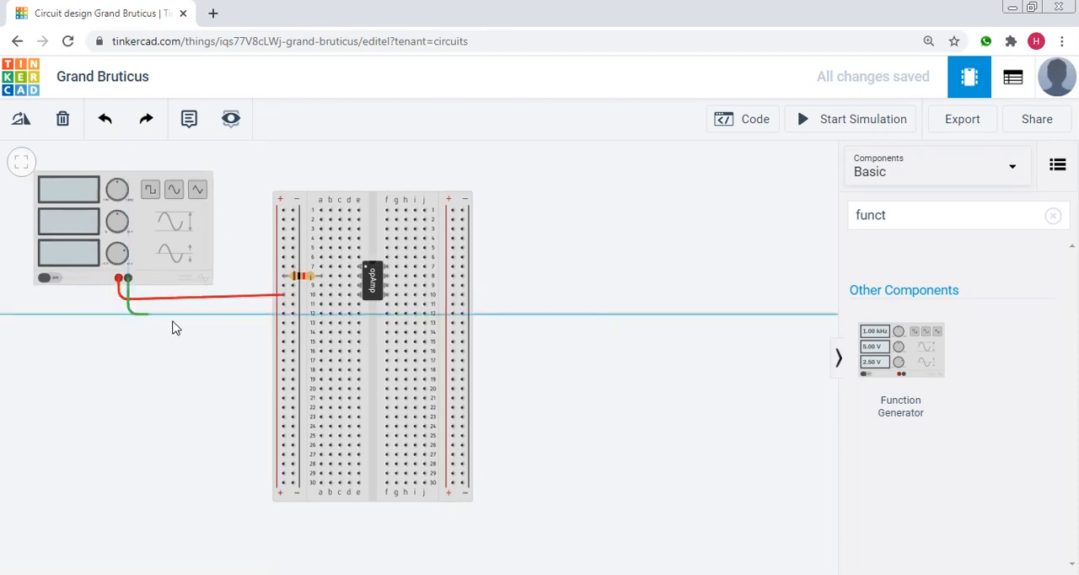
click(290, 312)
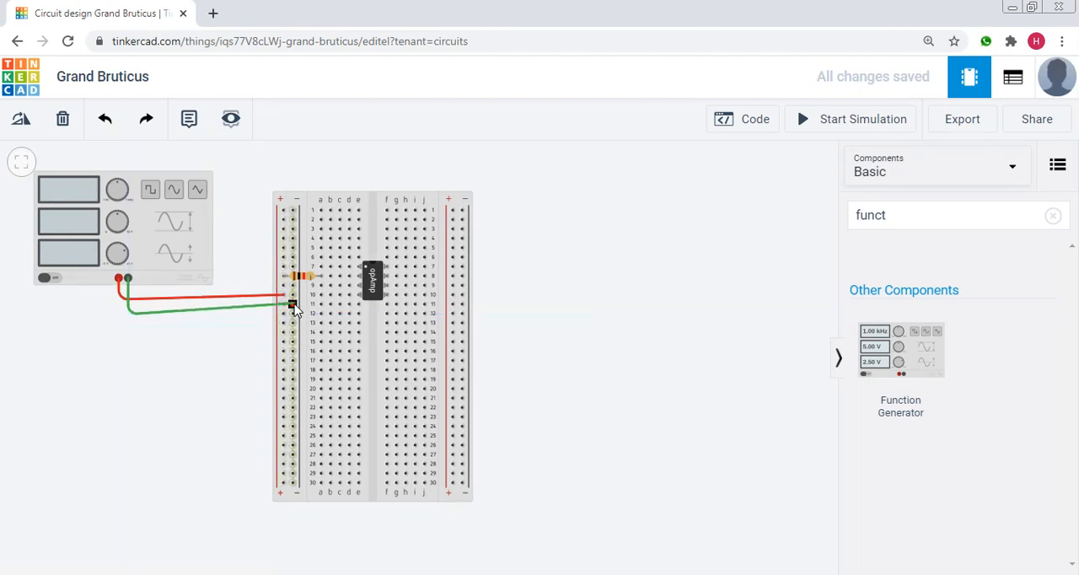
click(292, 305)
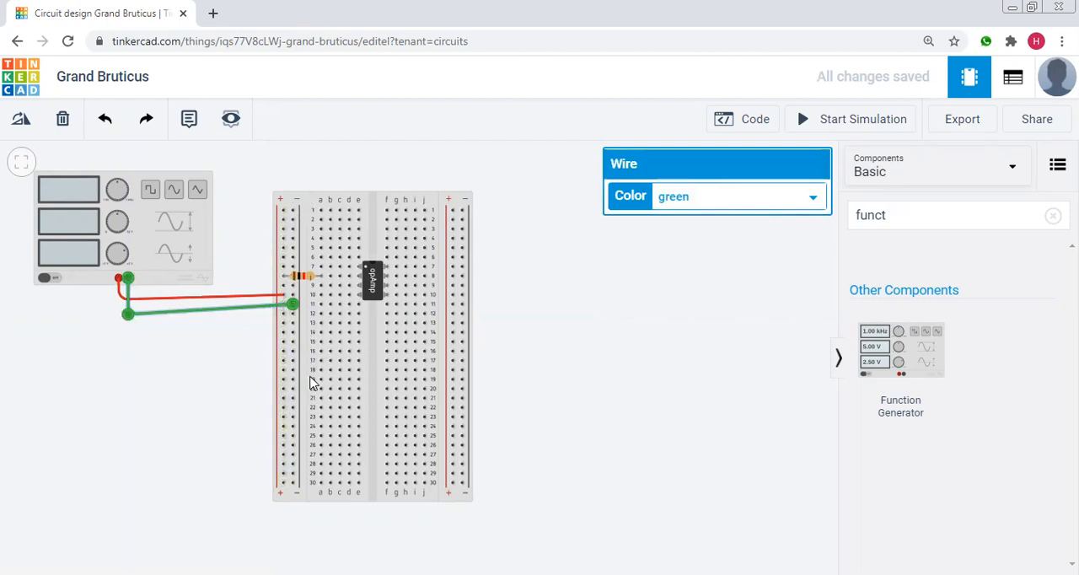
click(712, 198)
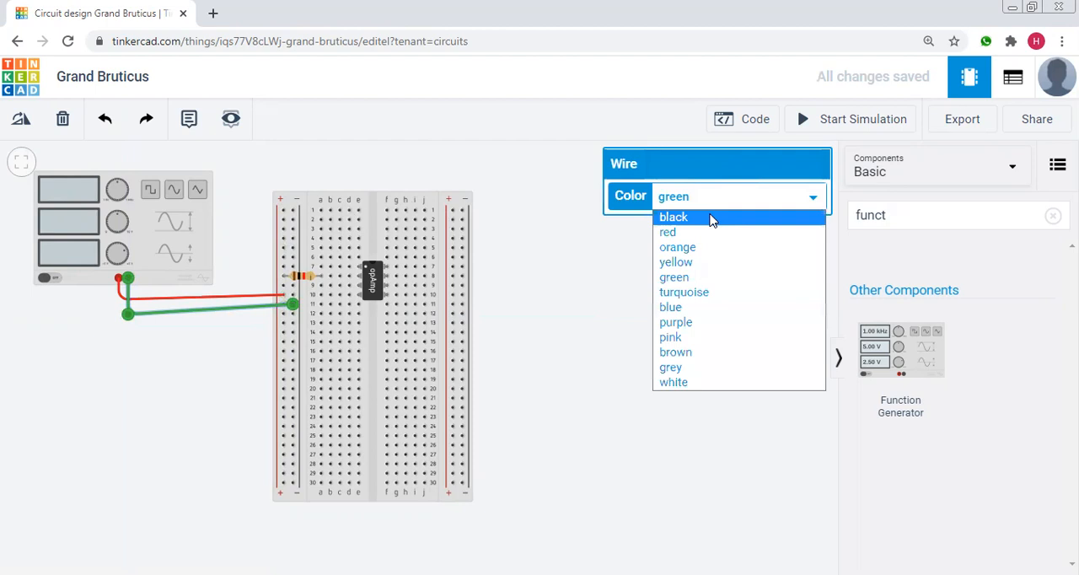
click(712, 217)
click(578, 325)
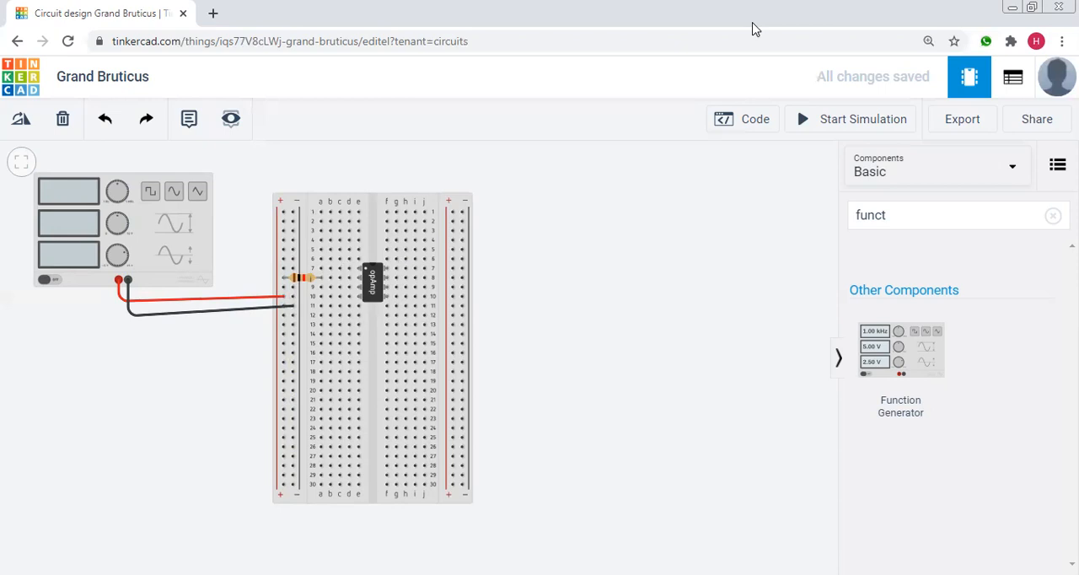
Check the schematic image, return to Tinkercad, and plug a new 10 kΩ resistor vertically between breadboard holes h5 and h9.
key(alt+Tab)
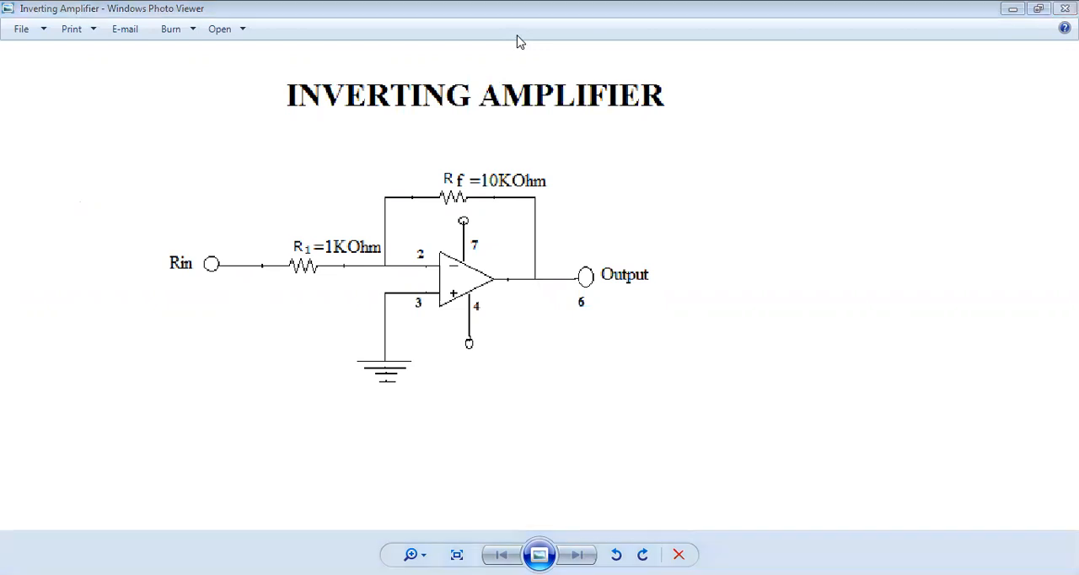
key(alt+Tab)
click(1053, 216)
drag(908, 298, 572, 266)
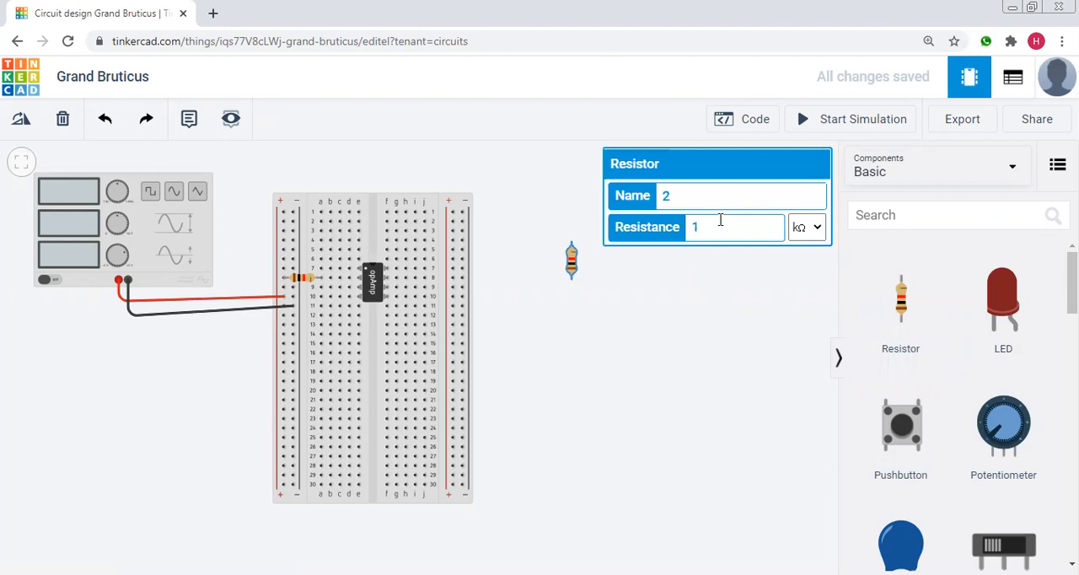
click(696, 301)
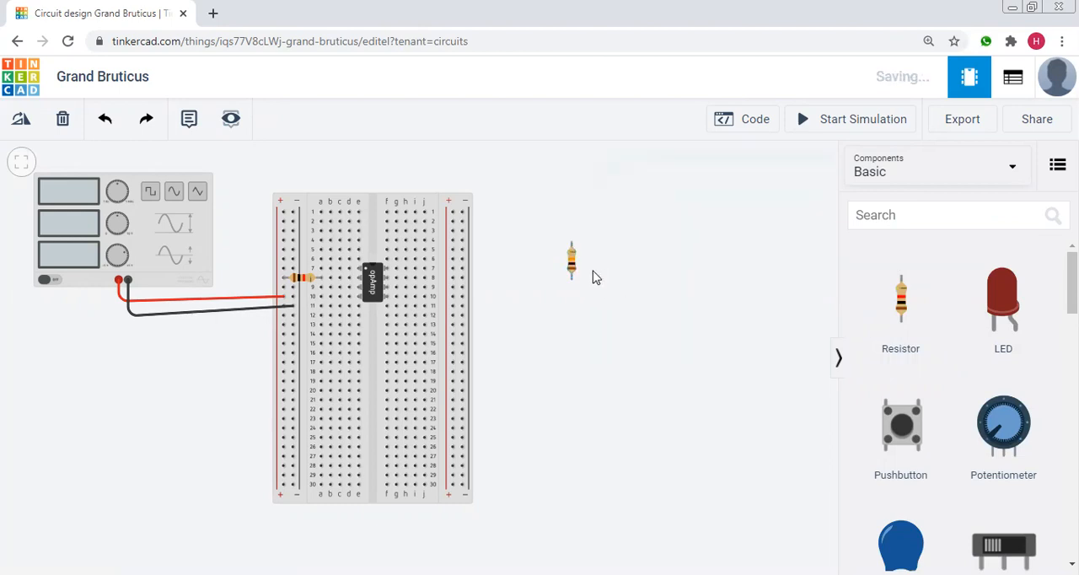
drag(573, 263, 411, 267)
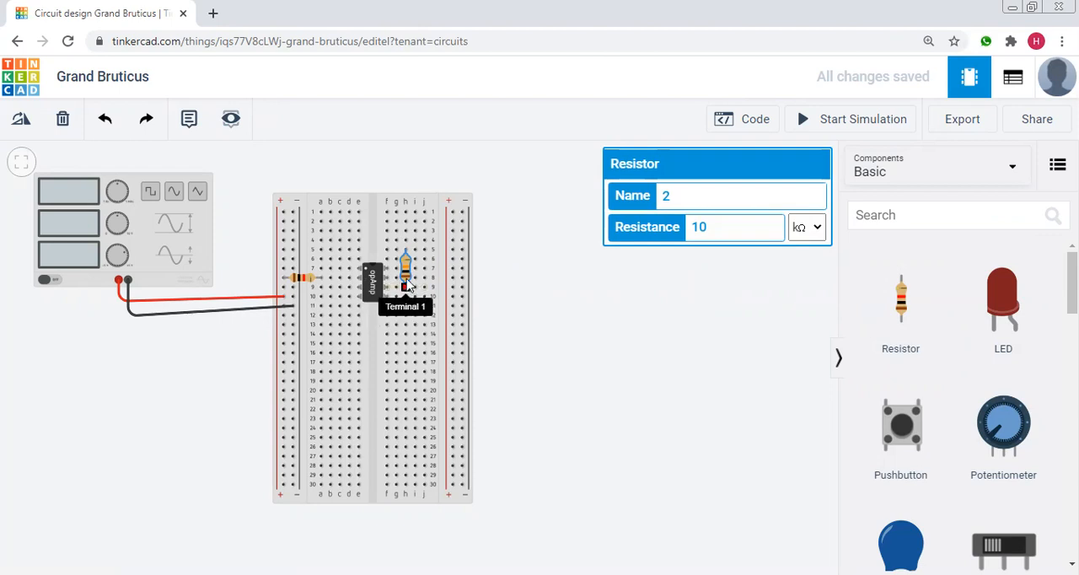
click(564, 296)
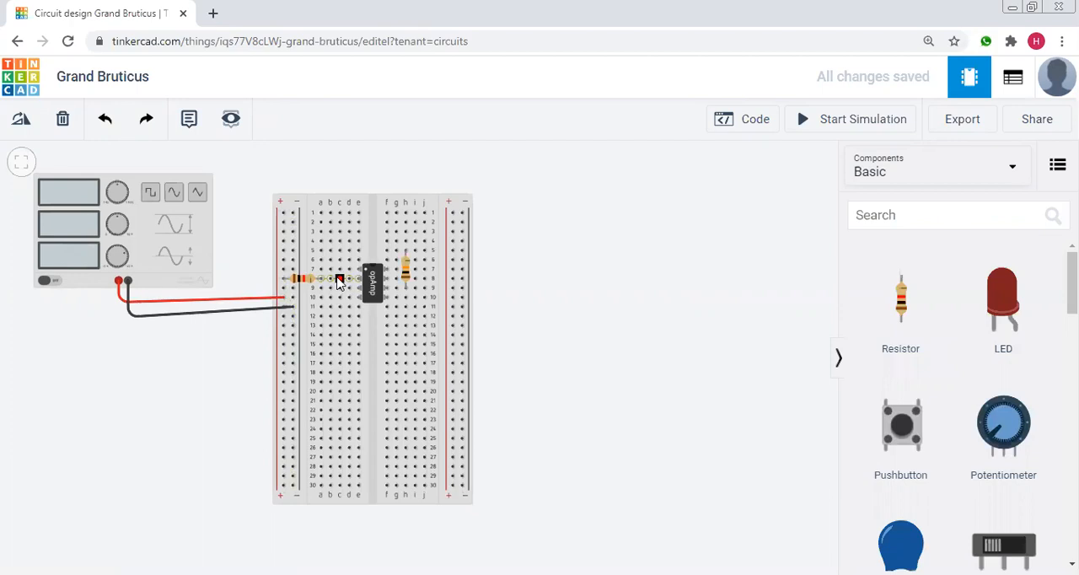
Wire breadboard hole c8 over the op-amp to hole g5 and colour the wire orange.
click(341, 280)
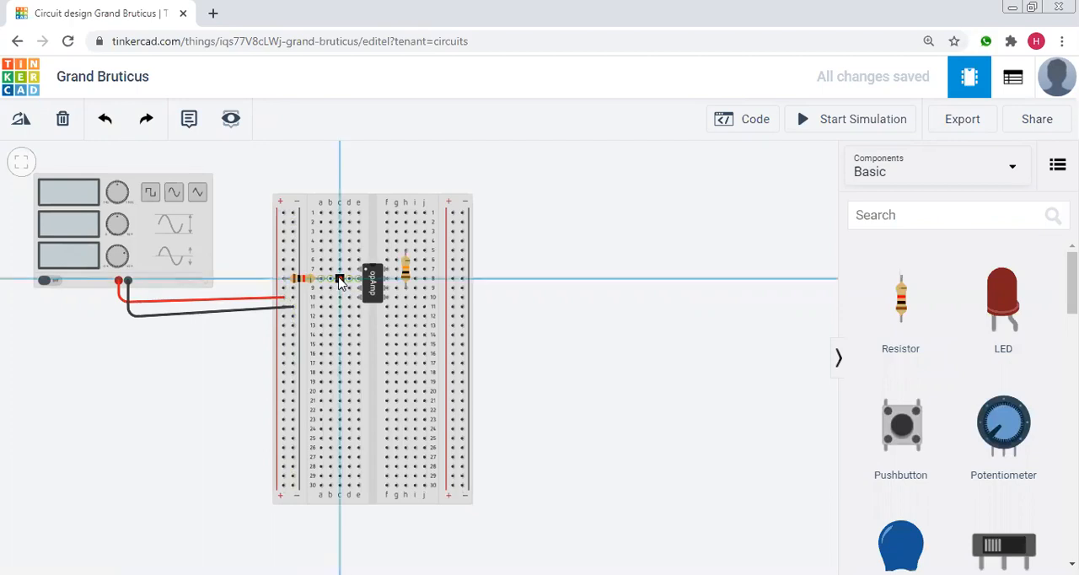
click(371, 243)
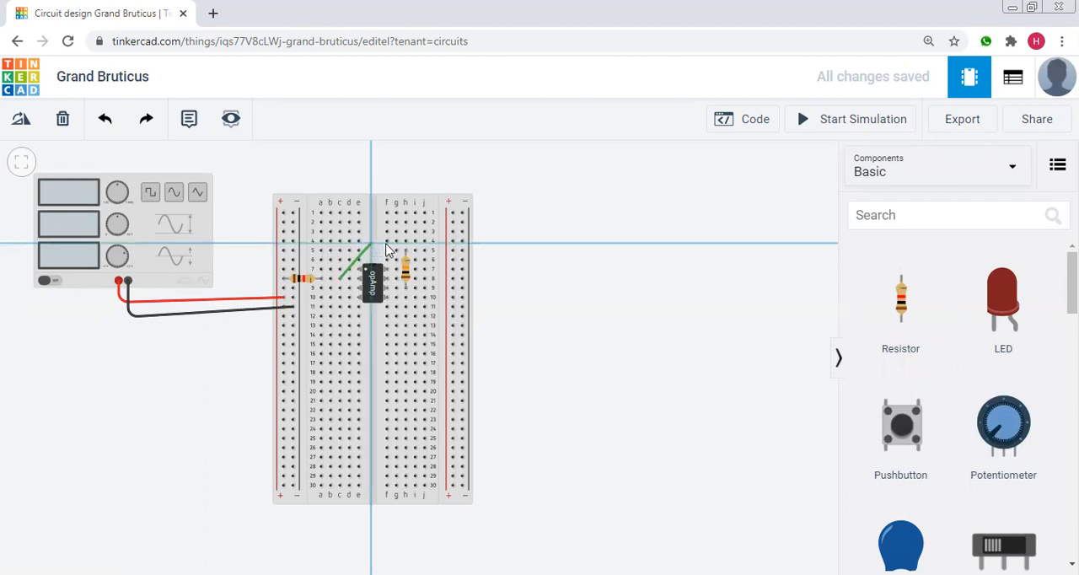
click(396, 250)
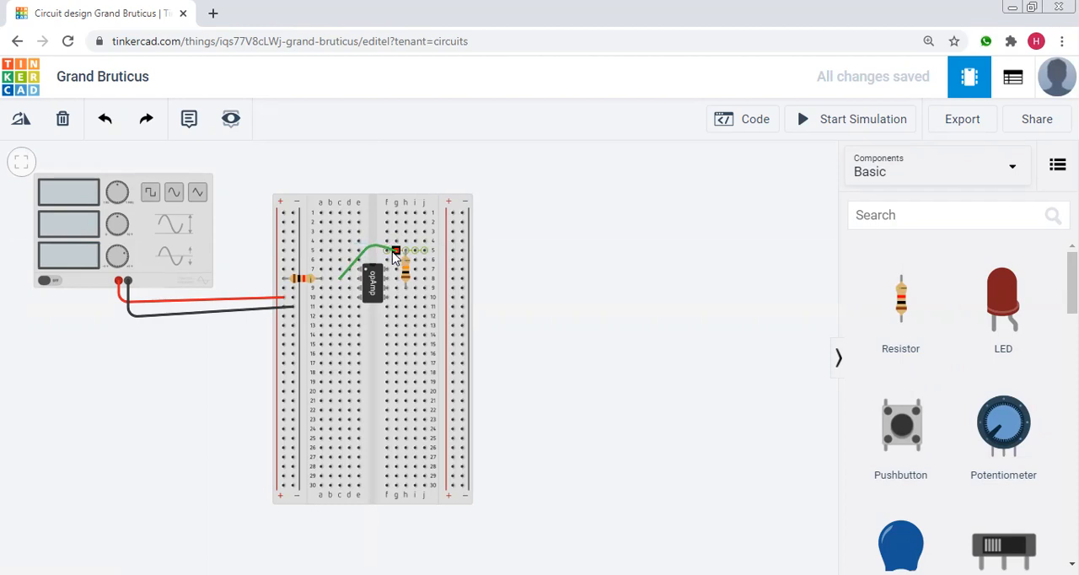
click(392, 252)
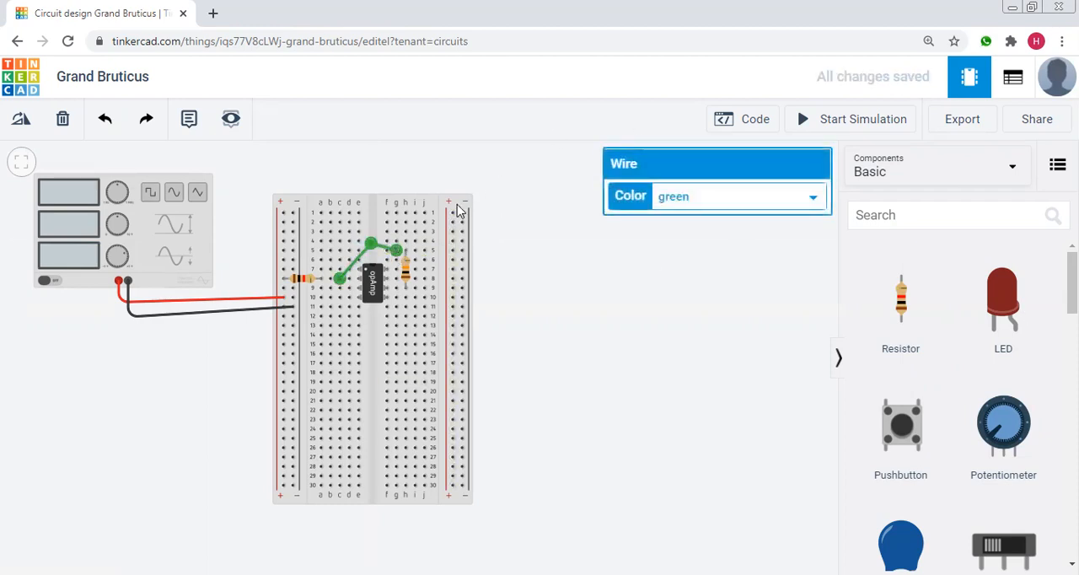
click(696, 201)
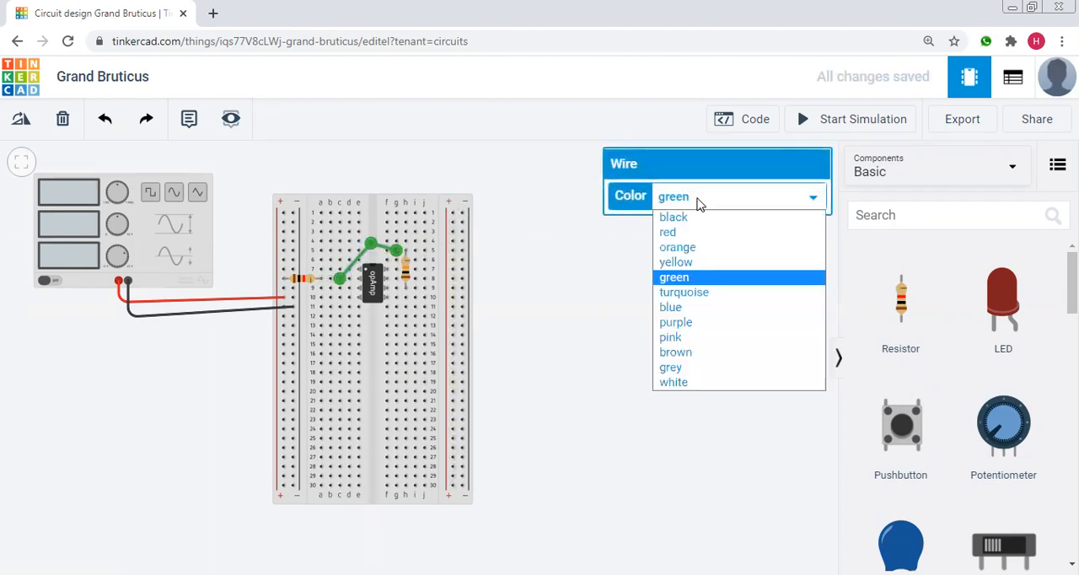
click(694, 249)
click(532, 283)
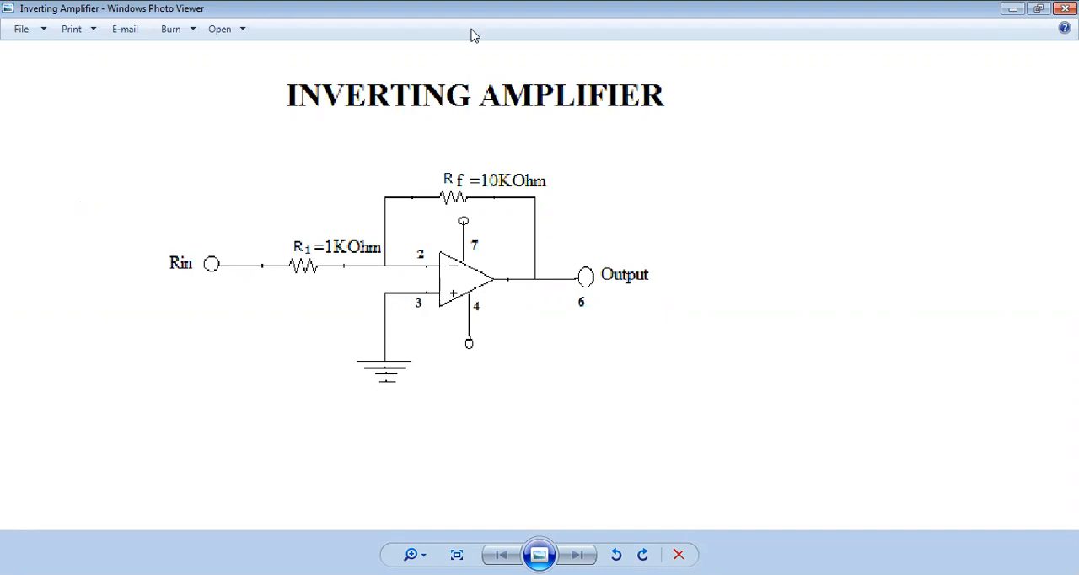
Return to Tinkercad from the schematic image and connect hole a9 to the left negative rail with a black wire.
key(alt+Tab)
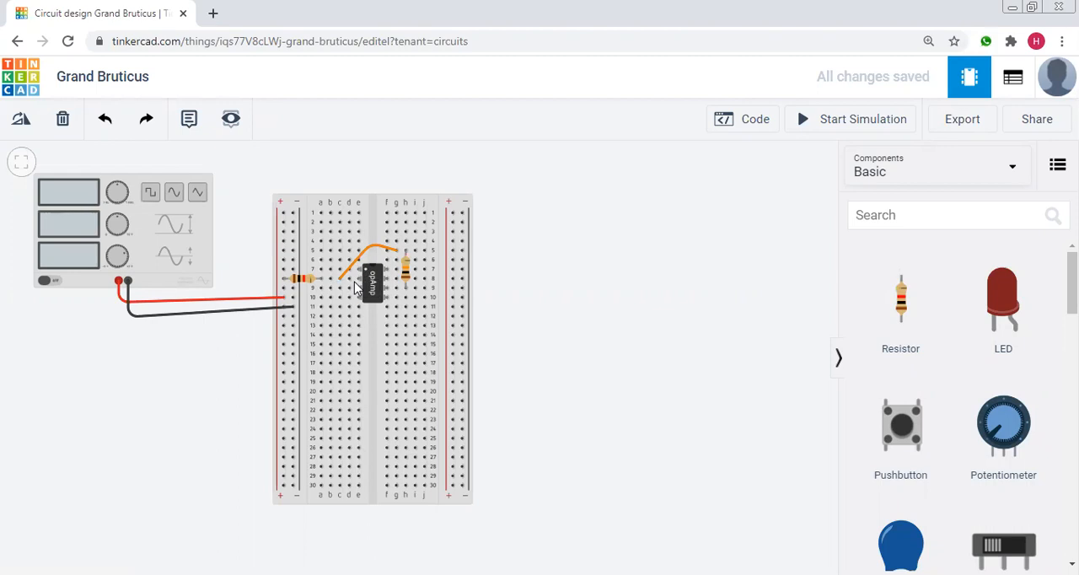
click(363, 289)
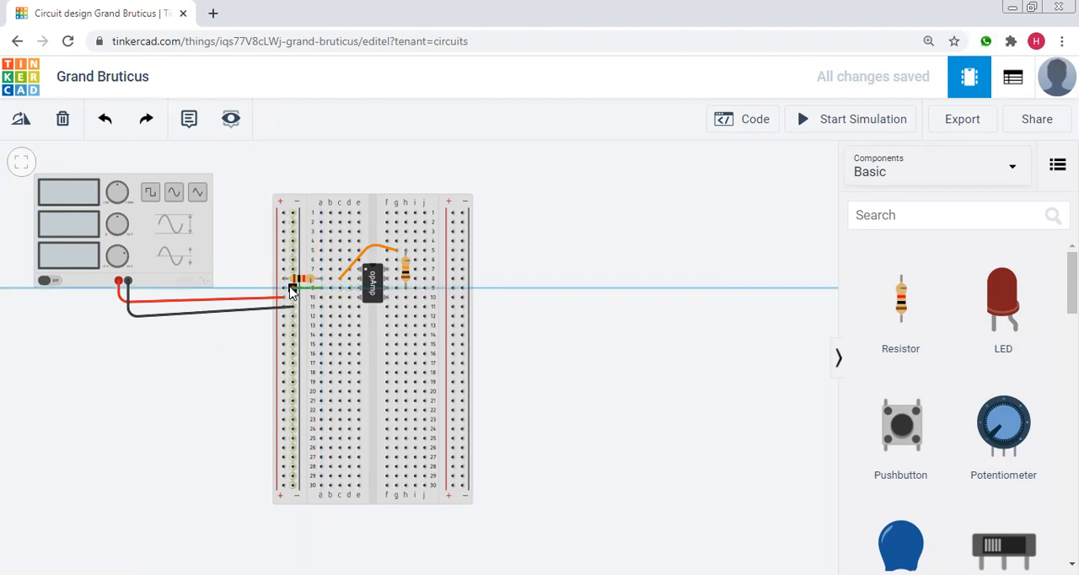
click(289, 290)
click(708, 207)
click(699, 217)
click(594, 337)
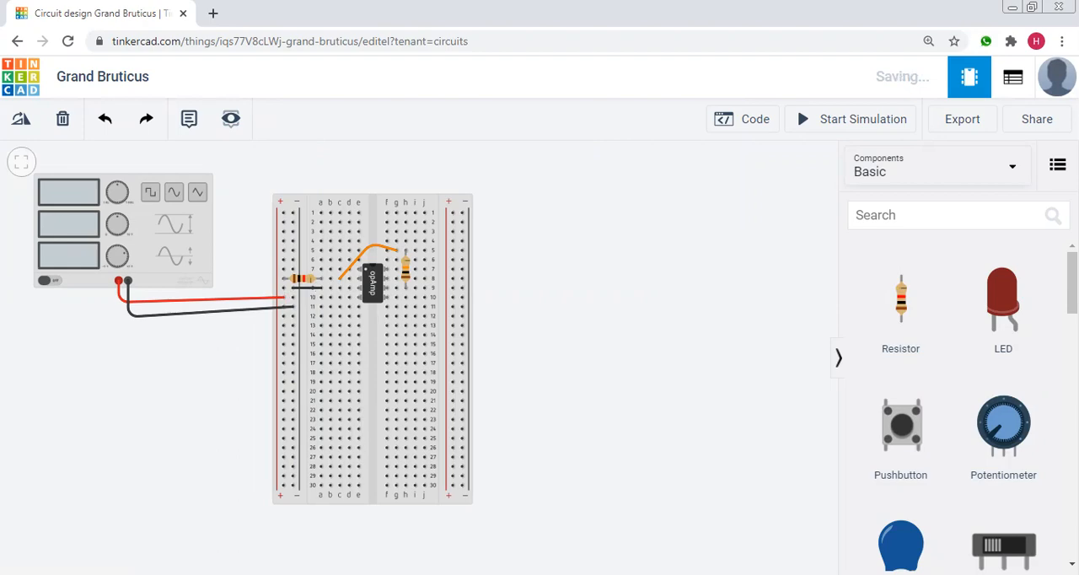
Check the schematic image, return to Tinkercad, and search the components for "power sup".
key(alt+Tab)
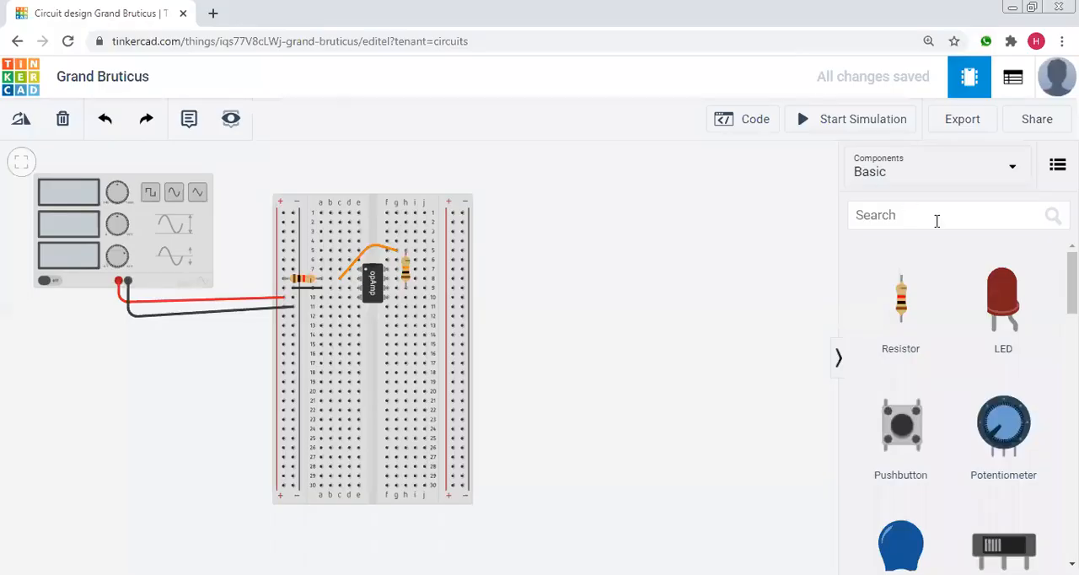
click(935, 222)
text(powe )
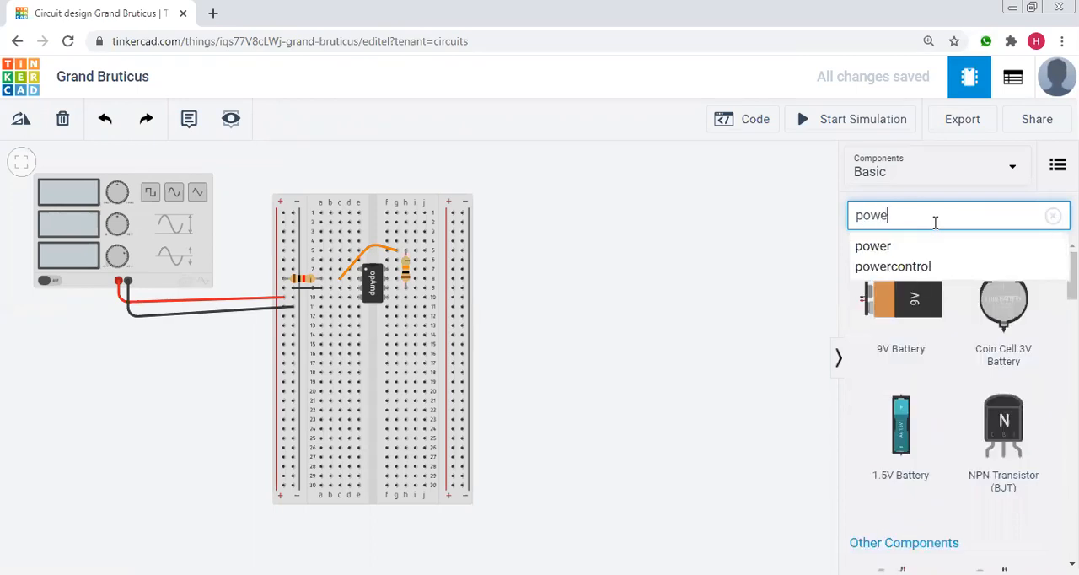
text(s)
key(BackSpace)
key(BackSpace)
text(r )
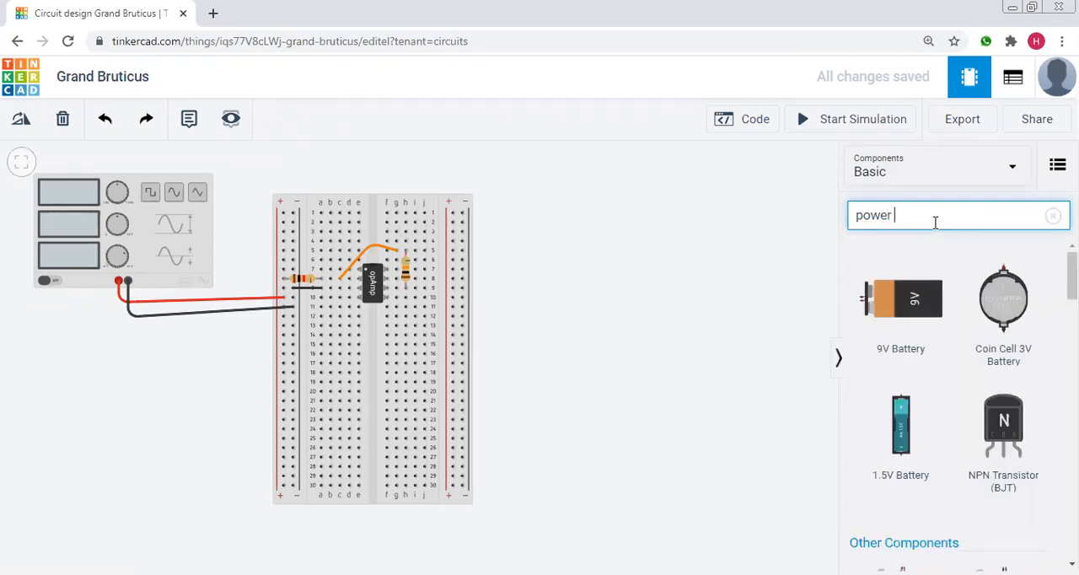
text(sup)
Place a Power Supply below the function generator and shift it slightly up and to the left.
drag(900, 324, 125, 410)
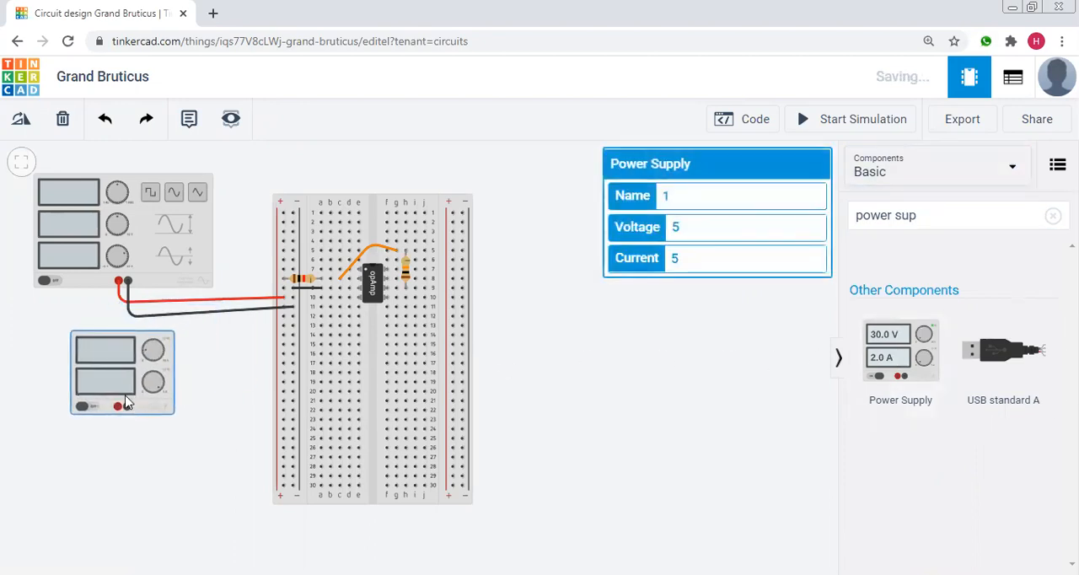
click(602, 390)
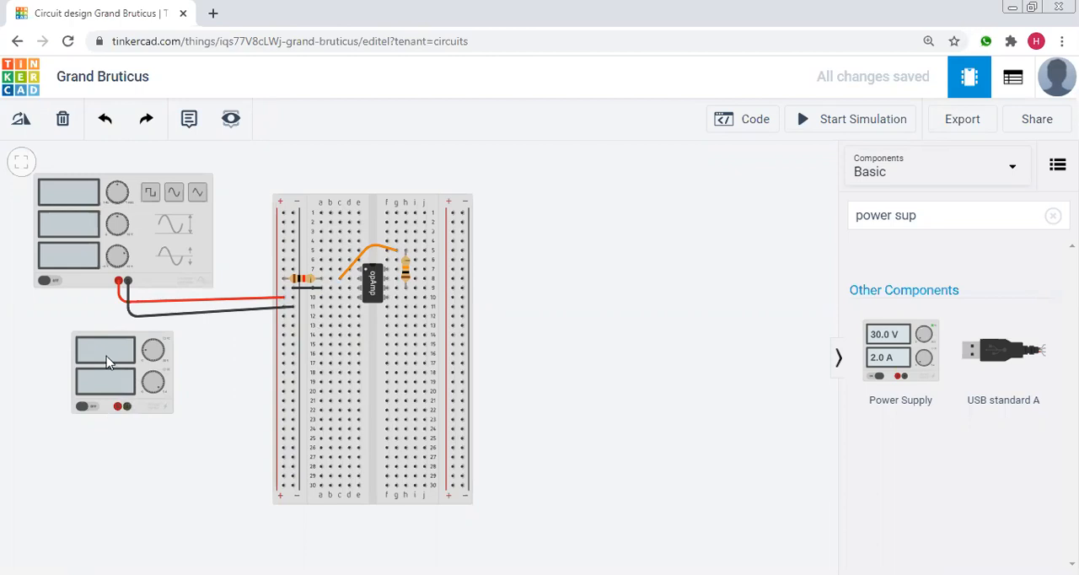
drag(105, 354, 90, 349)
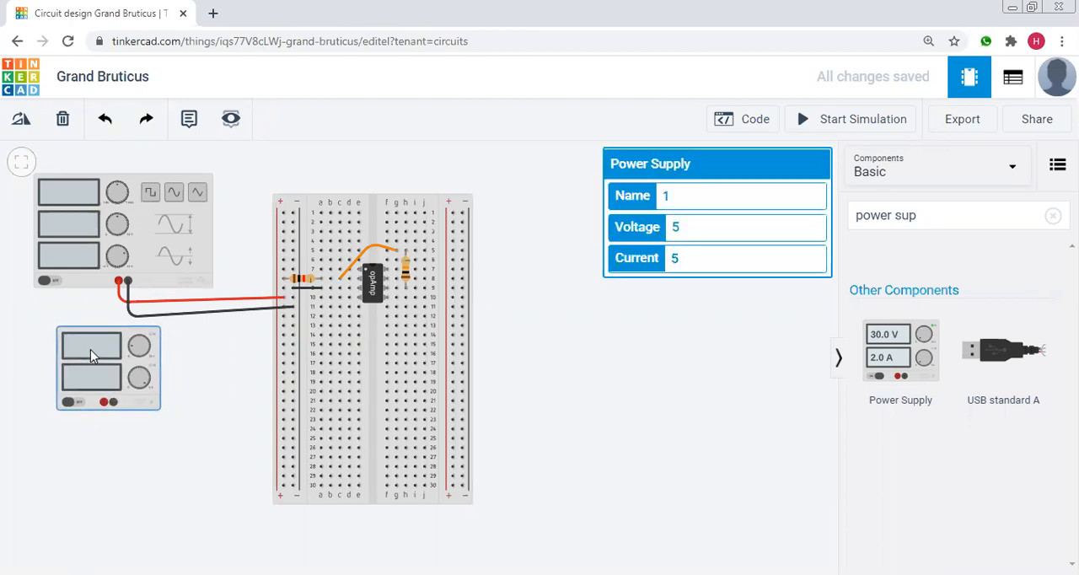
click(110, 446)
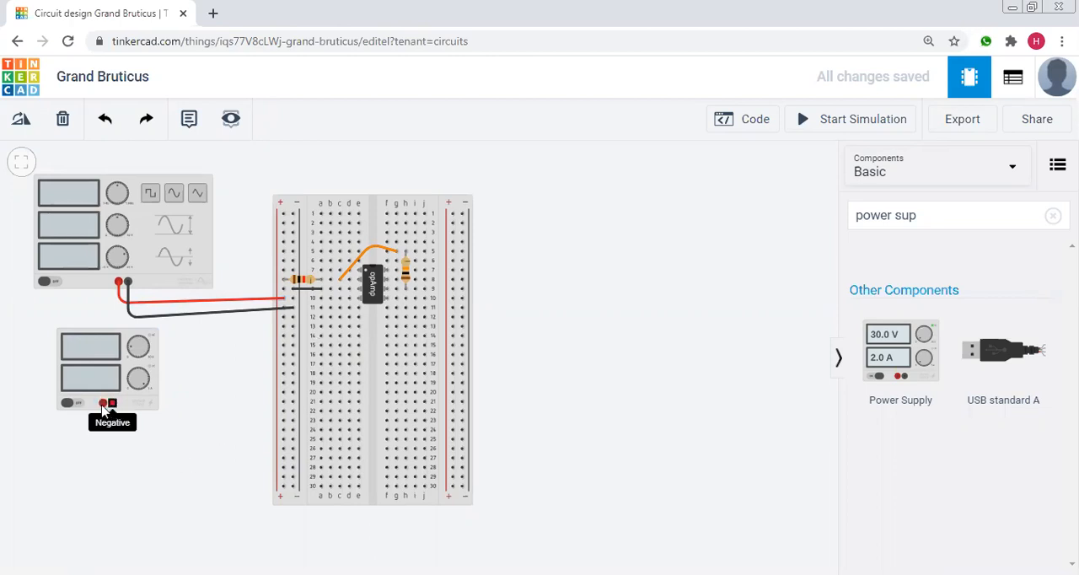
Wire the power supply's negative terminal to breadboard hole b10, routing around the supply, and colour the wire black.
click(111, 406)
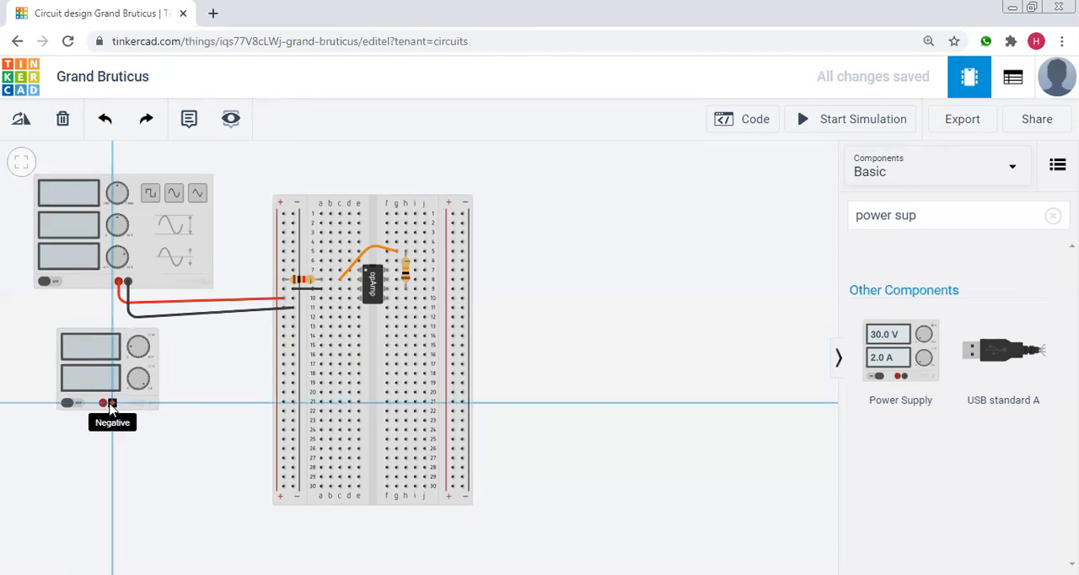
click(113, 422)
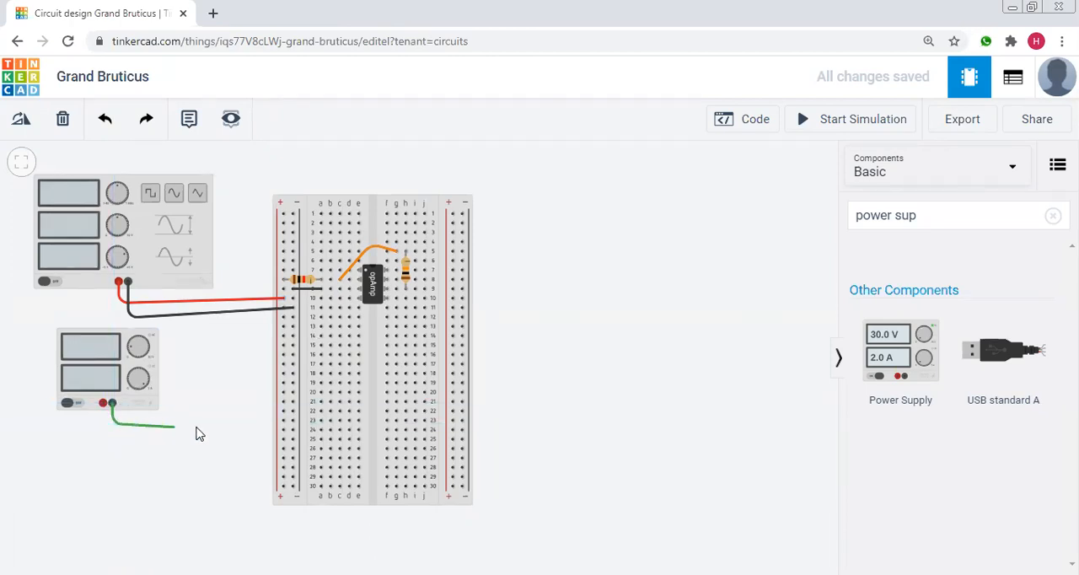
click(249, 424)
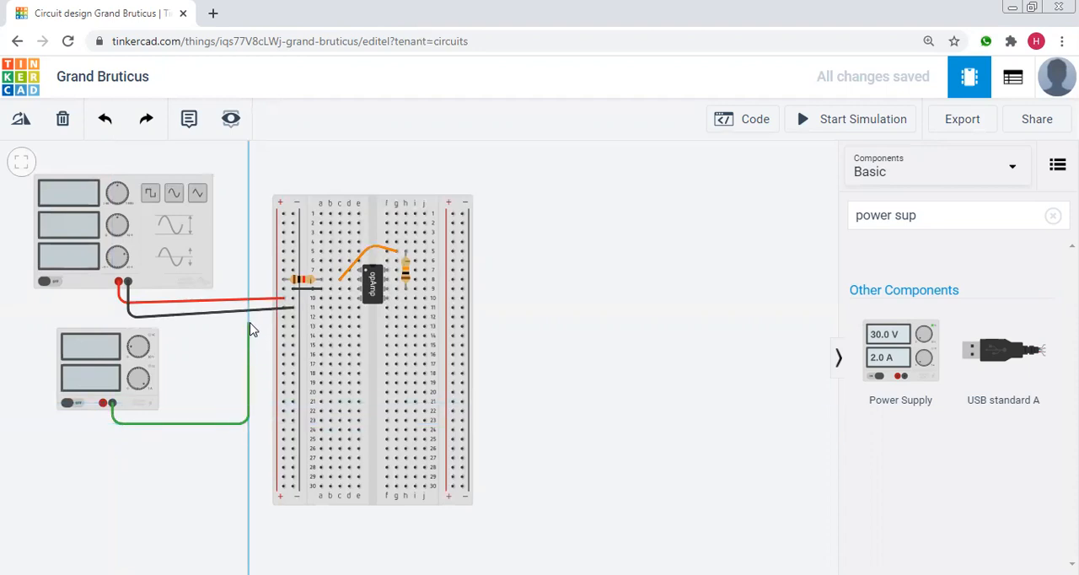
click(250, 325)
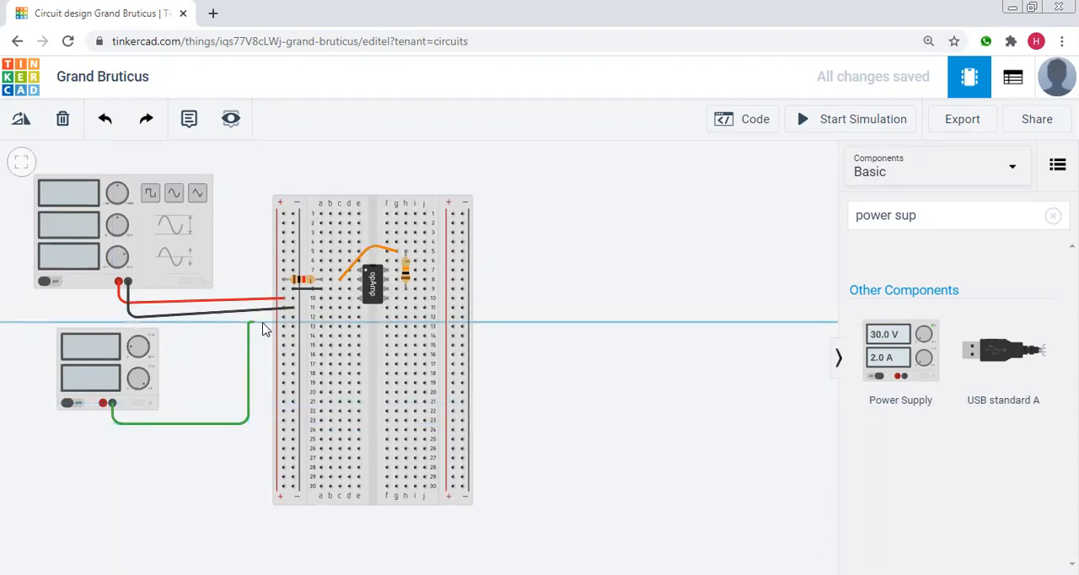
click(331, 299)
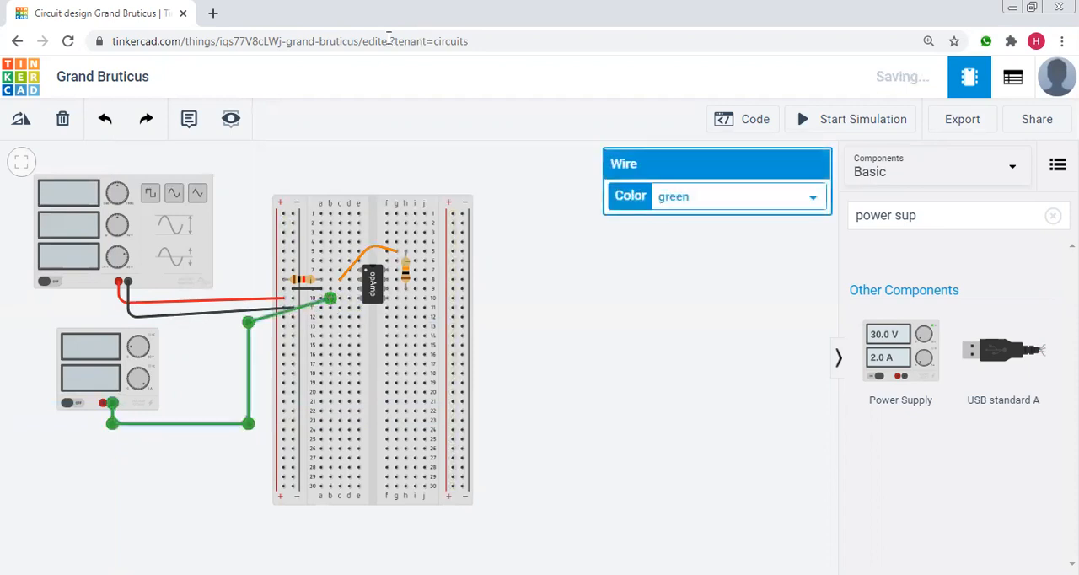
click(705, 203)
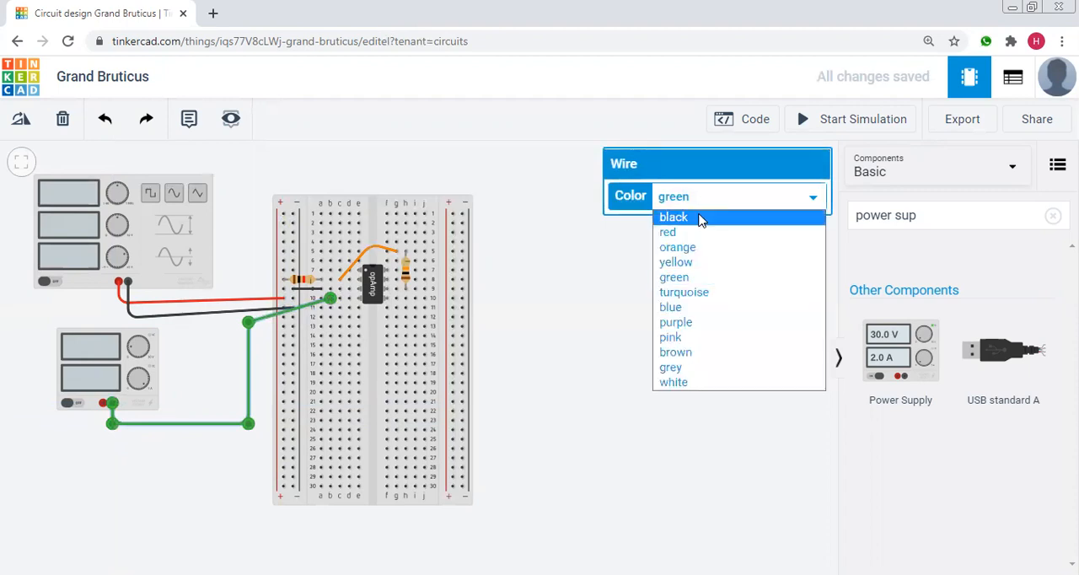
click(703, 215)
click(608, 335)
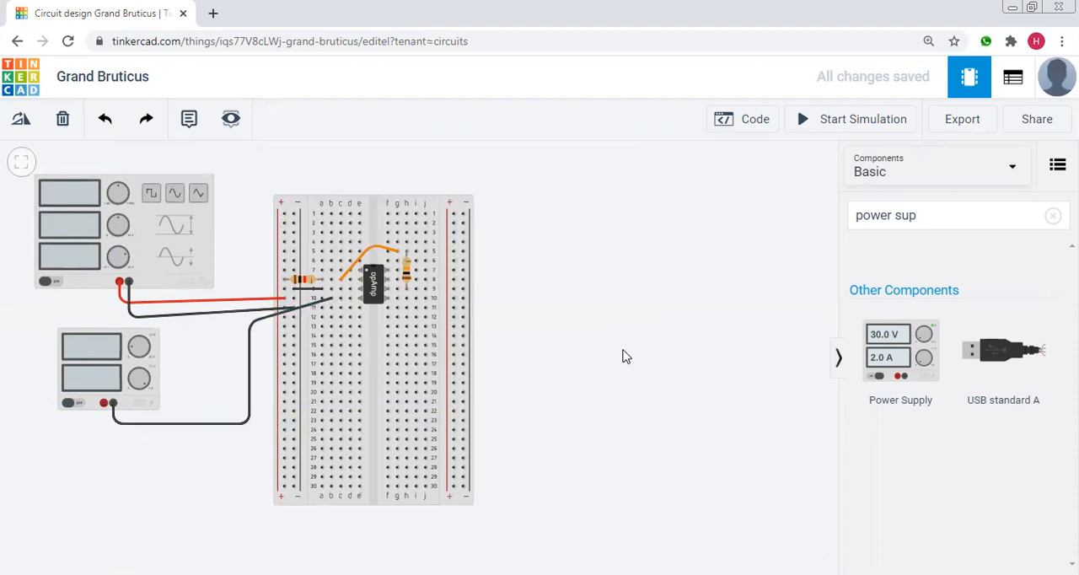
Wire the lower-left power supply's positive terminal to the left negative rail at row 24, routing below the supply, and colour the wire red.
click(103, 405)
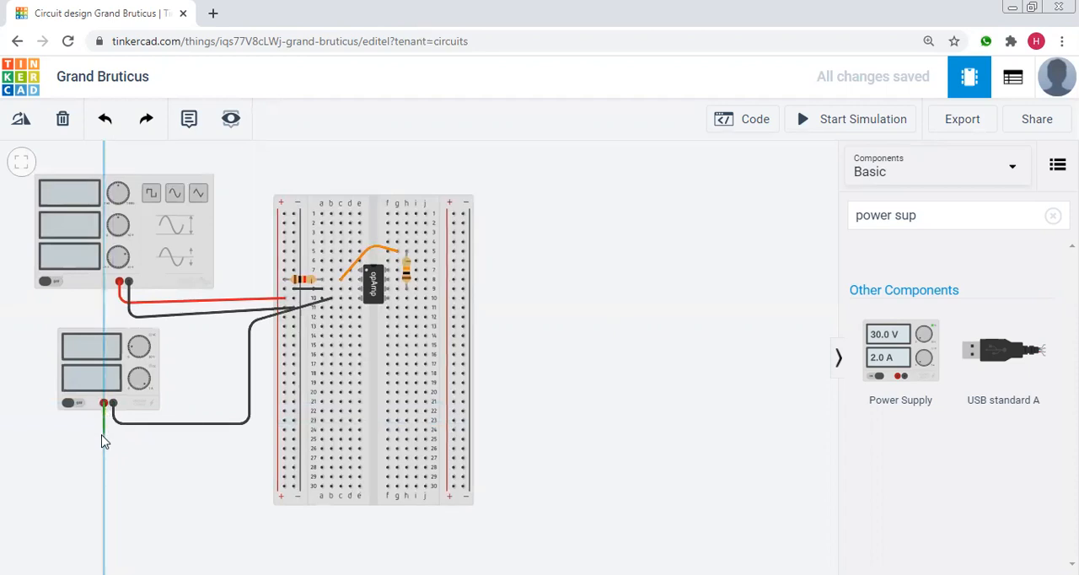
click(105, 434)
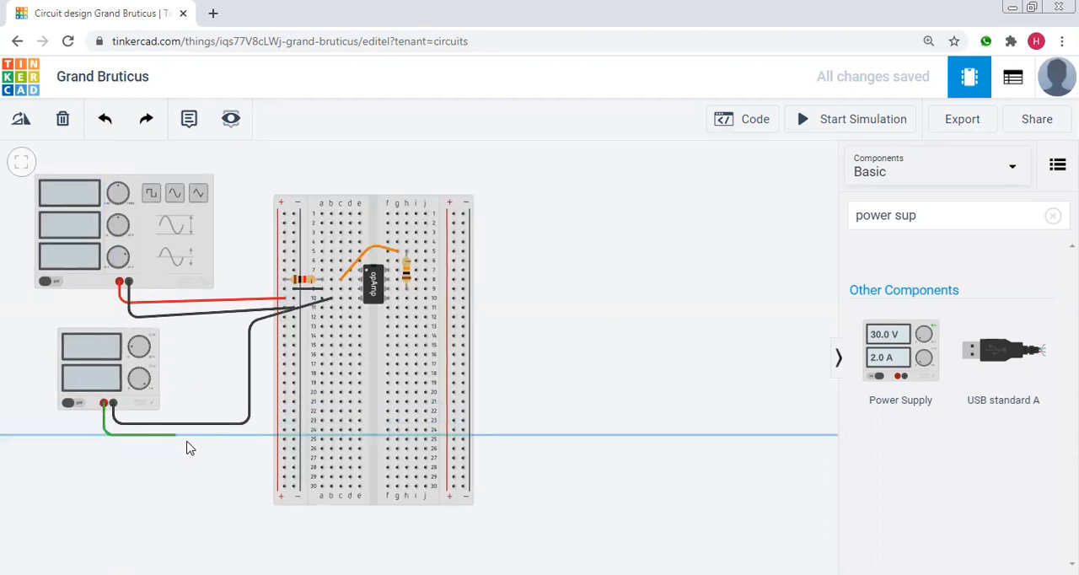
click(284, 431)
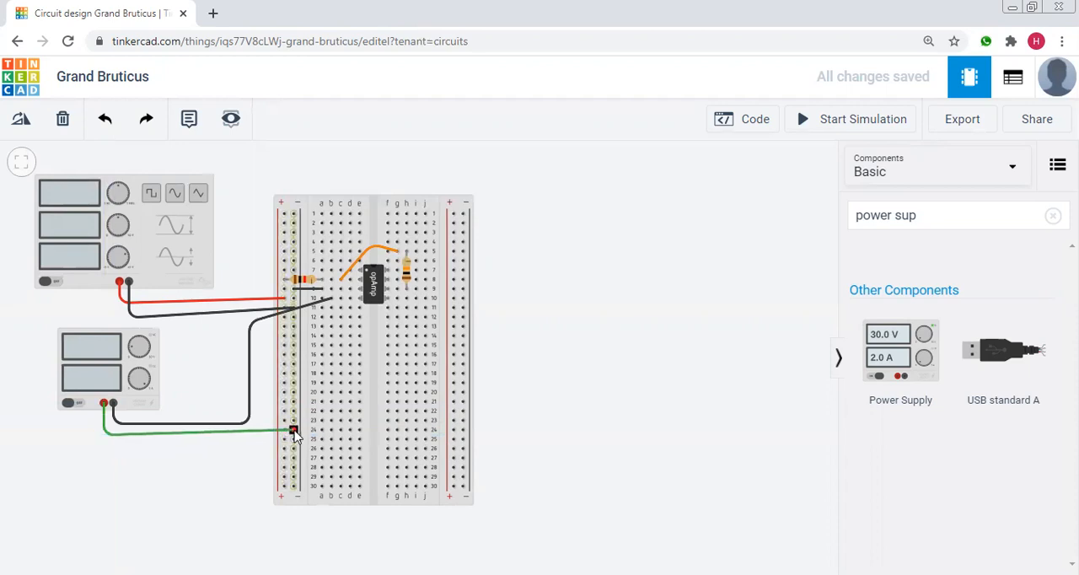
click(293, 431)
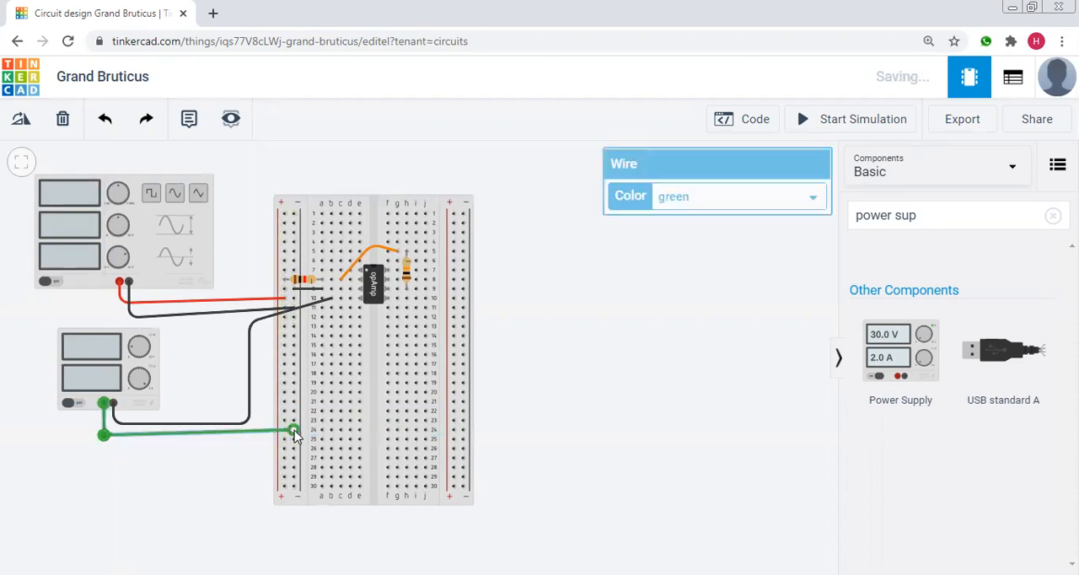
click(704, 196)
click(696, 232)
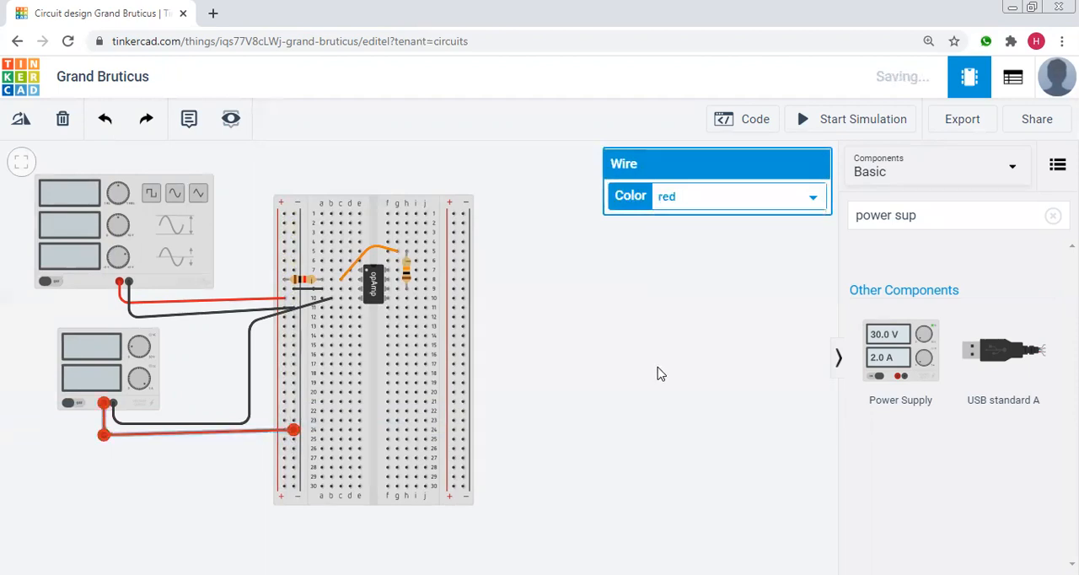
click(659, 372)
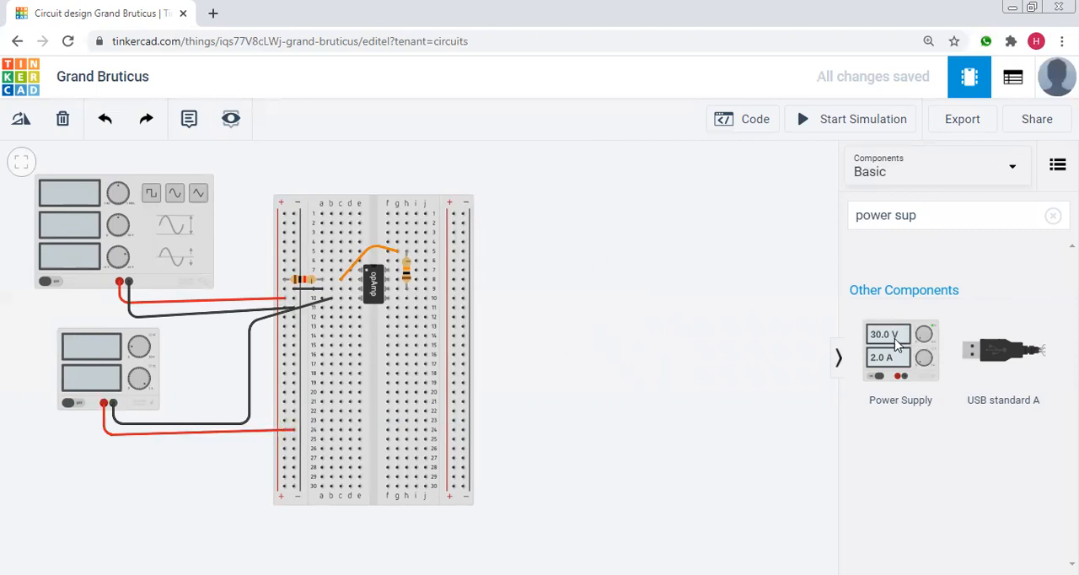
Place a second Power Supply to the right of the breadboard and wire its positive terminal to hole i8 with a red wire.
drag(887, 352, 597, 306)
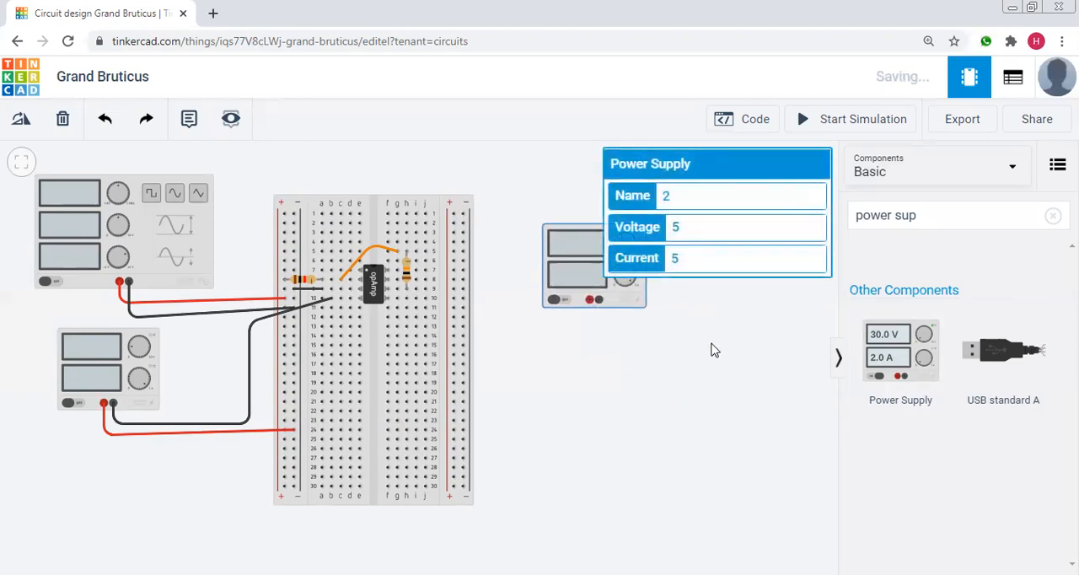
click(537, 336)
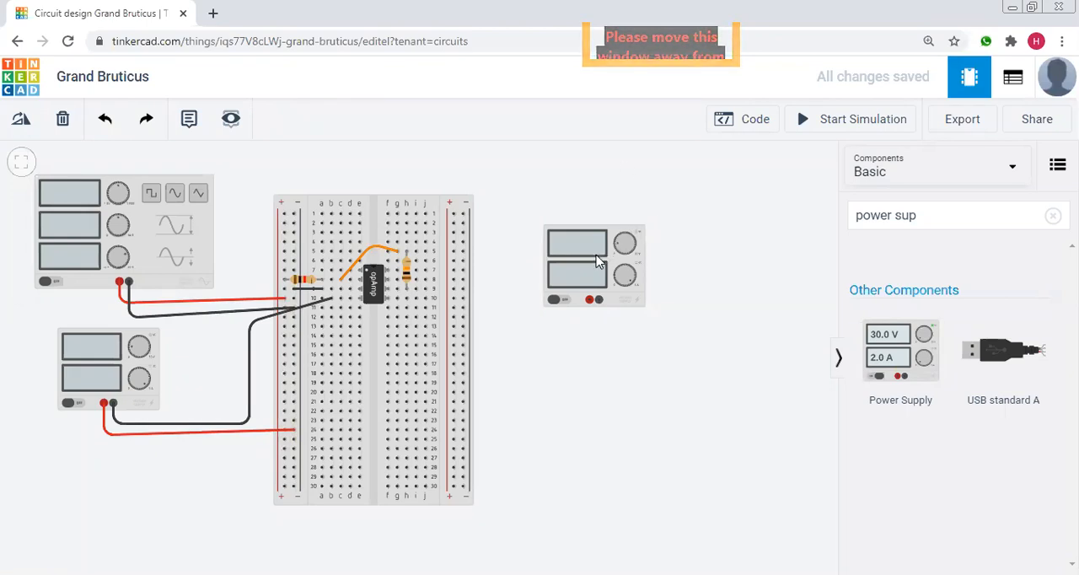
click(589, 300)
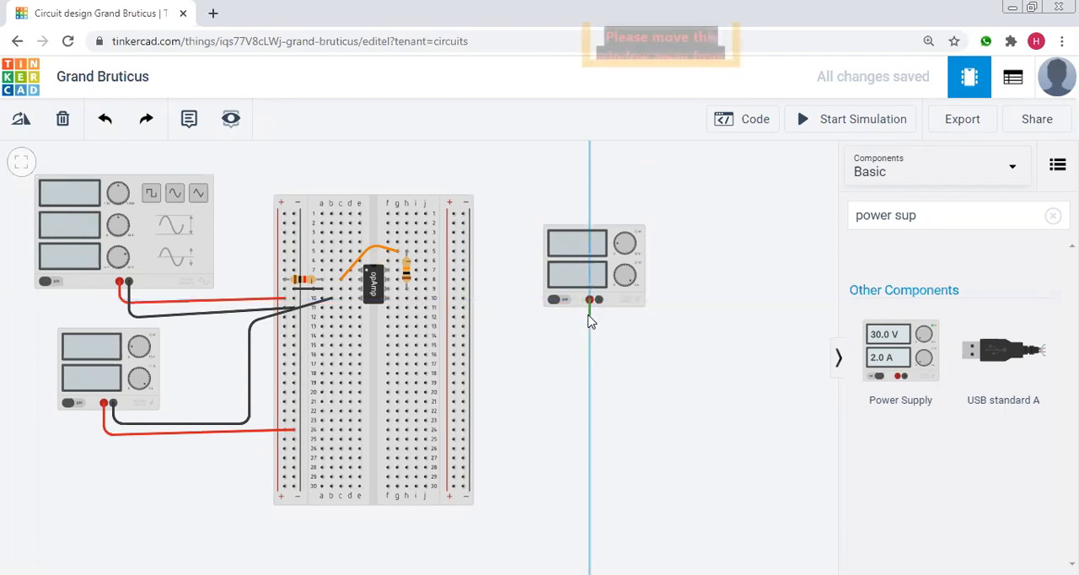
click(512, 317)
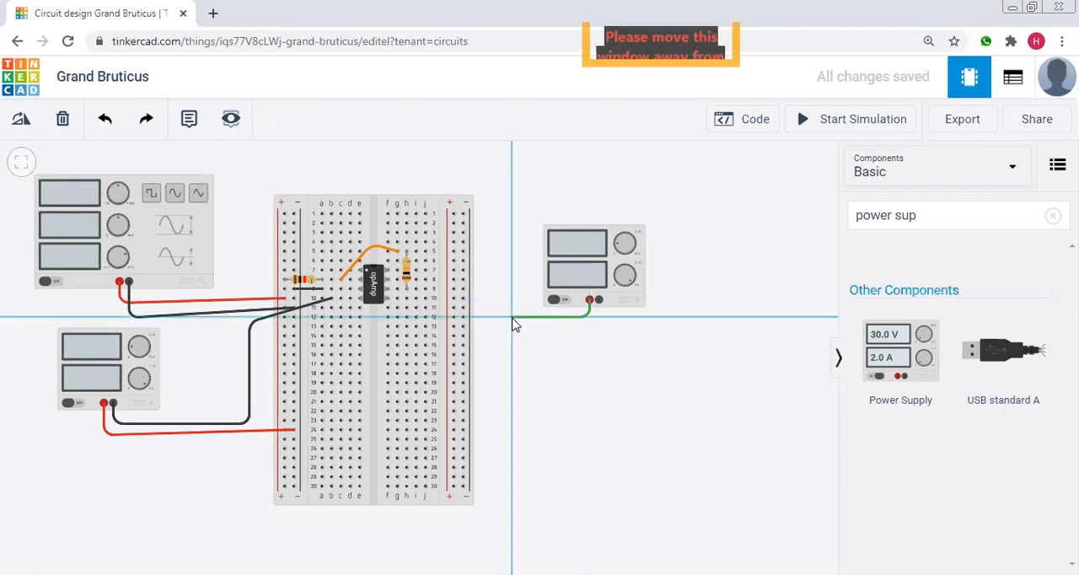
click(417, 283)
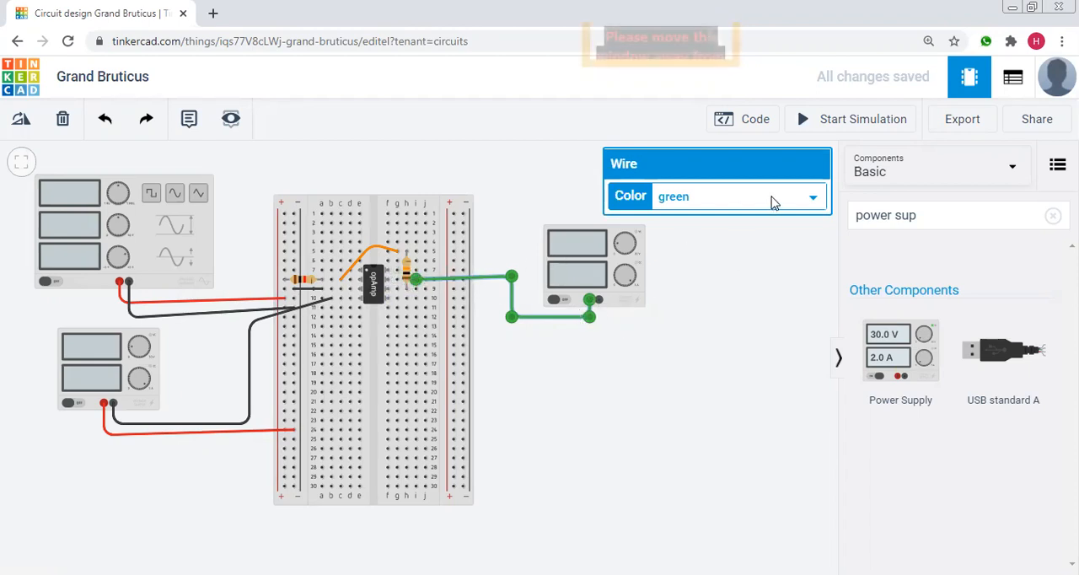
click(774, 202)
click(702, 237)
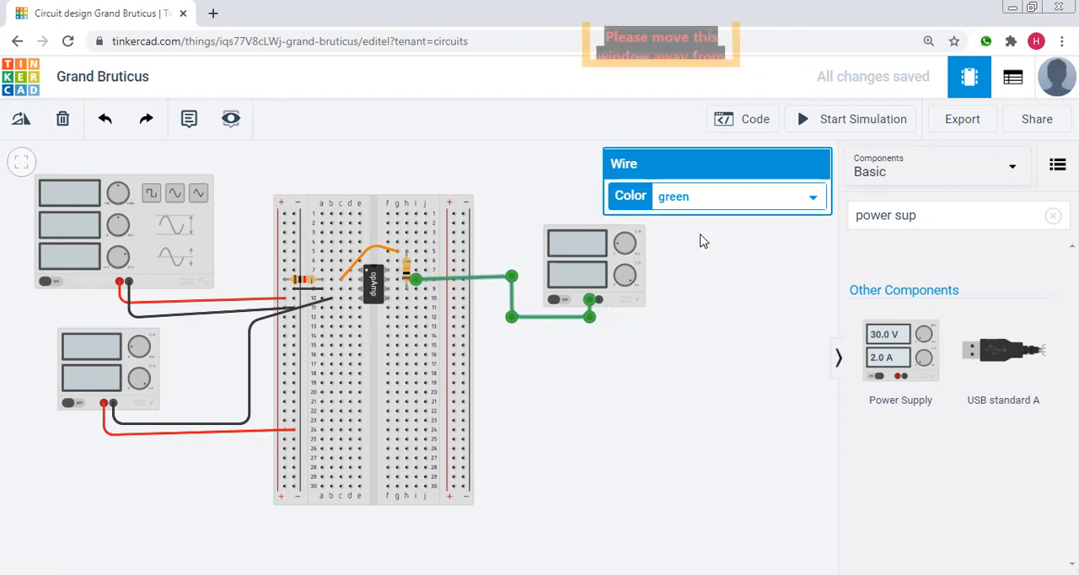
click(630, 328)
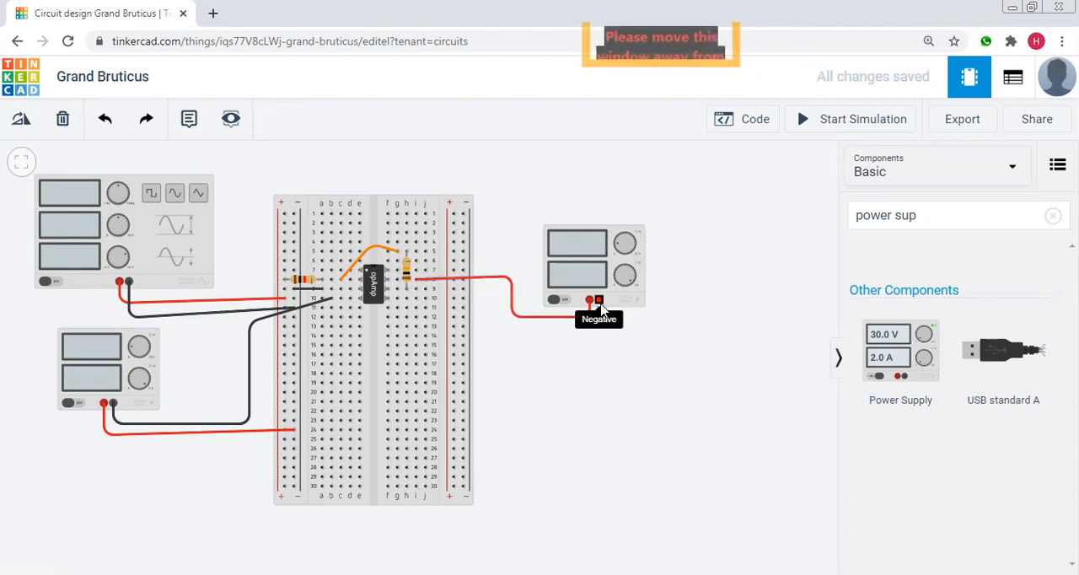
Wire the second power supply's negative terminal to the right negative rail at row 13 and colour the wire black.
click(598, 303)
click(597, 327)
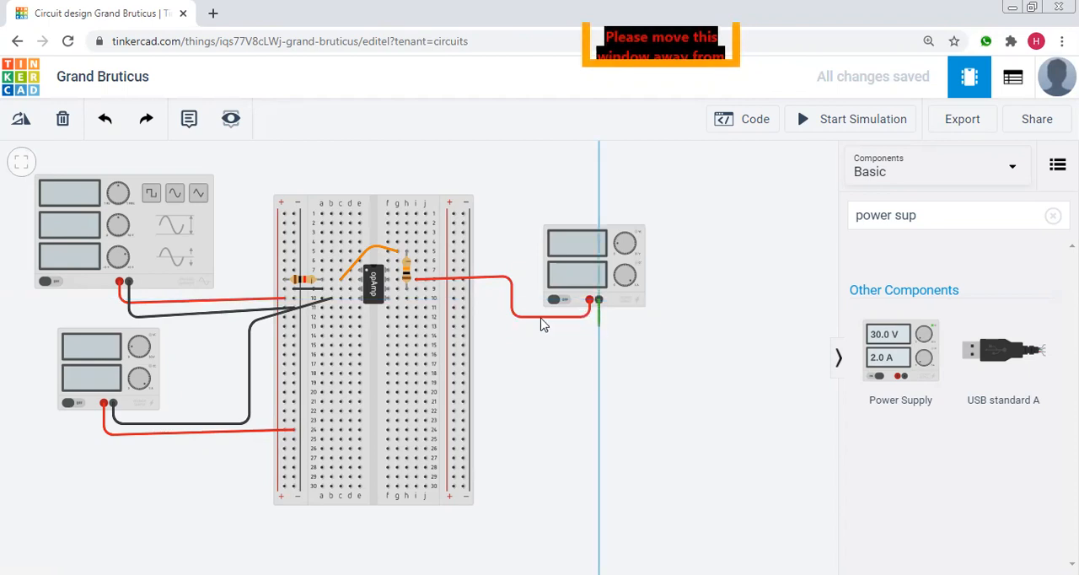
click(461, 328)
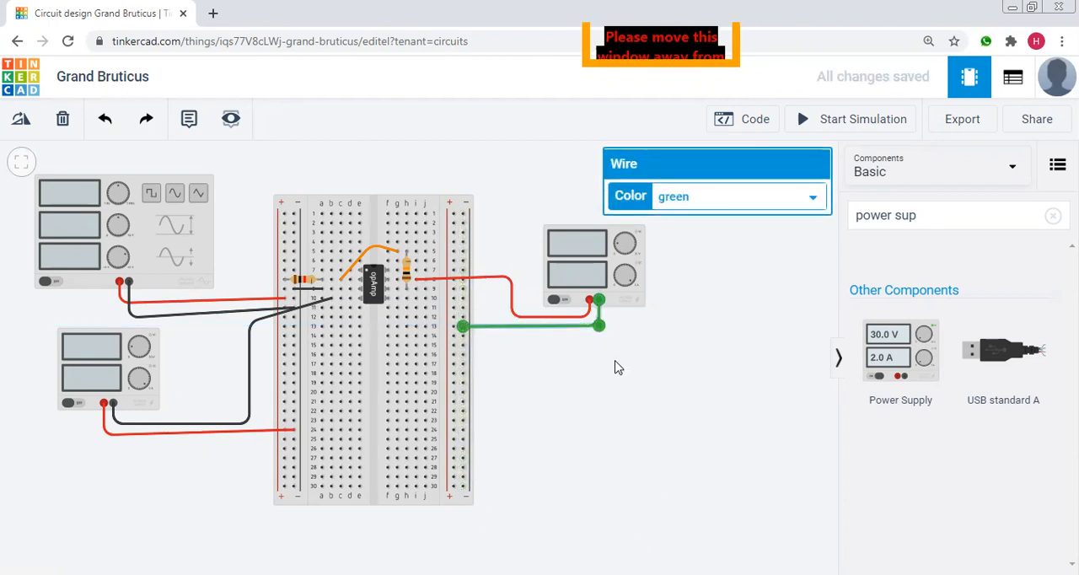
click(688, 204)
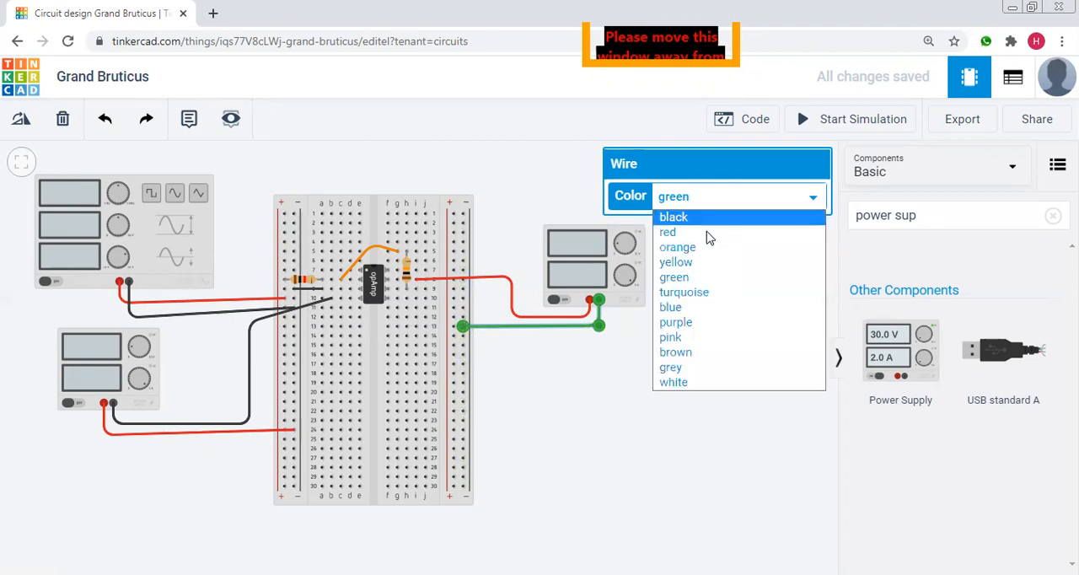
click(693, 219)
click(795, 346)
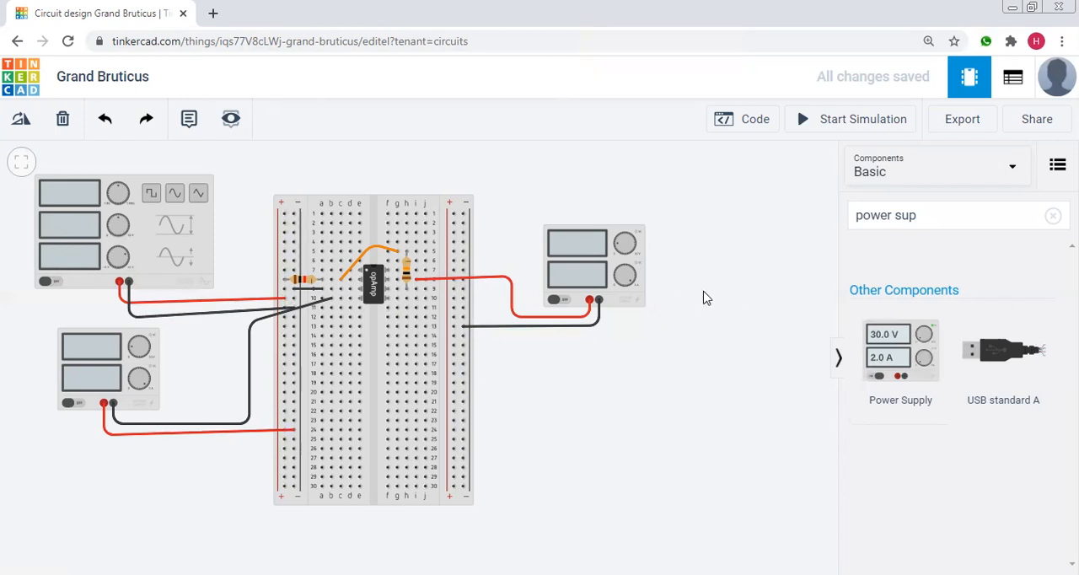
Connect the left and right negative rails at row 30 with a wire routed below the breadboard, and colour it black.
scroll(707, 297, down, 1)
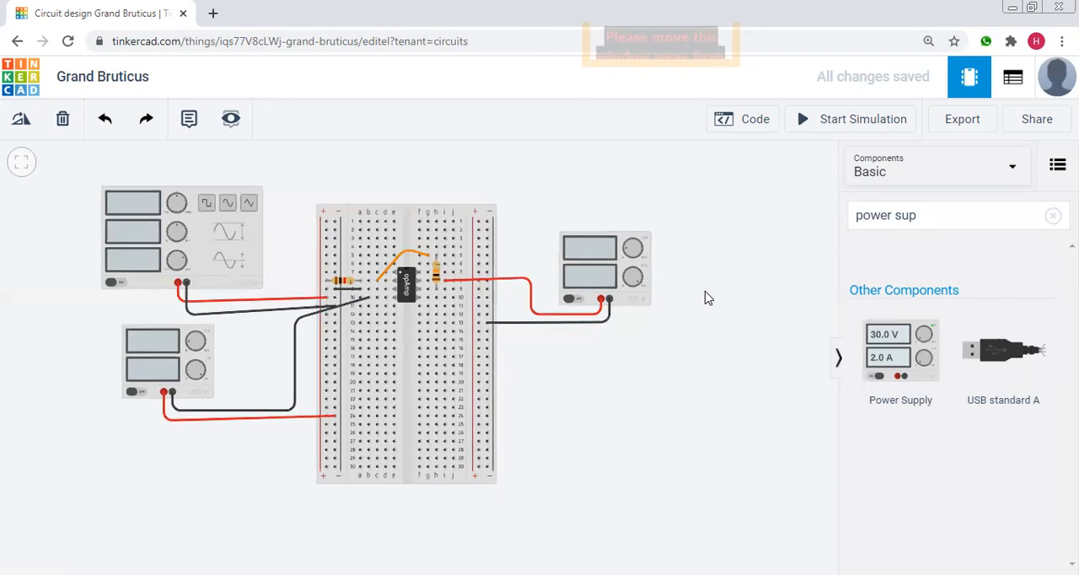
drag(710, 254, 717, 279)
scroll(628, 442, up, 1)
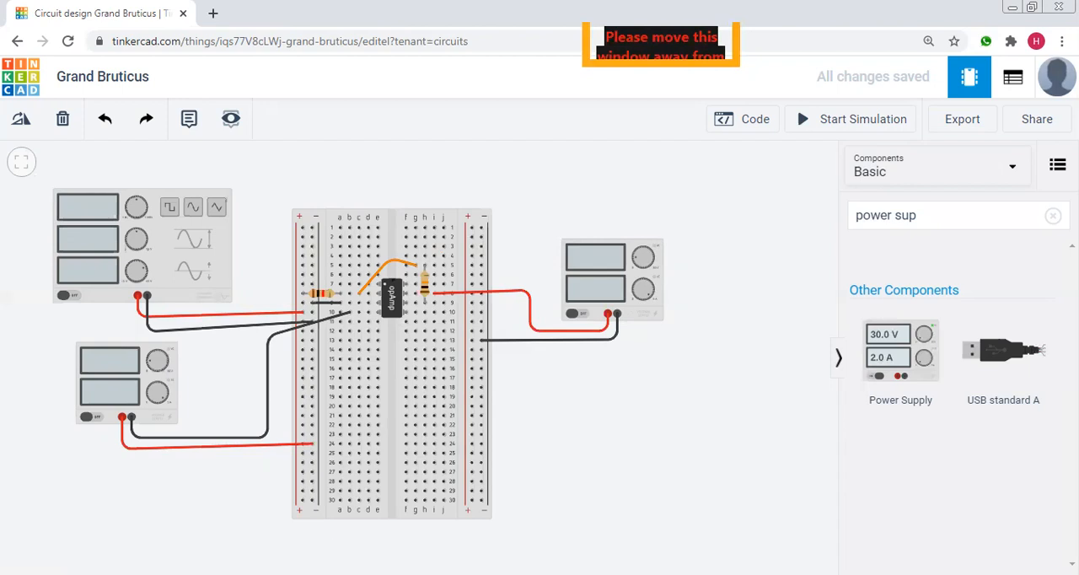
click(312, 501)
click(311, 541)
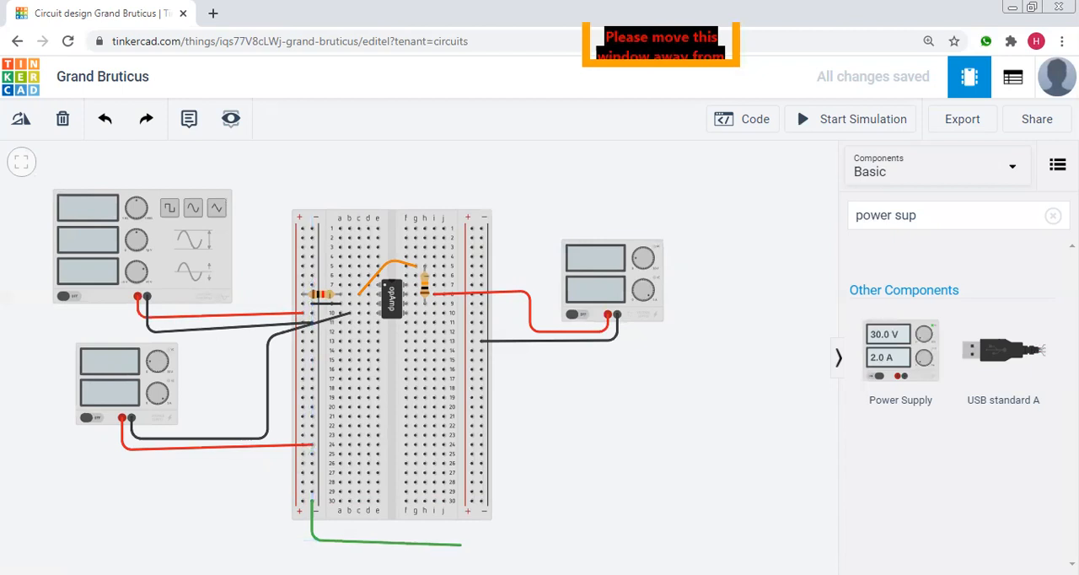
click(481, 540)
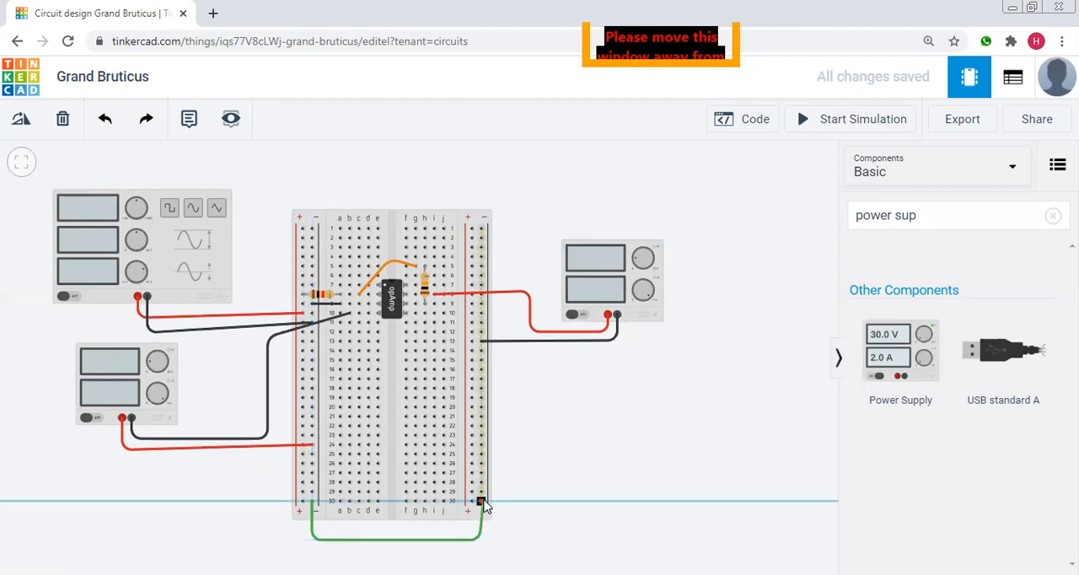
click(482, 503)
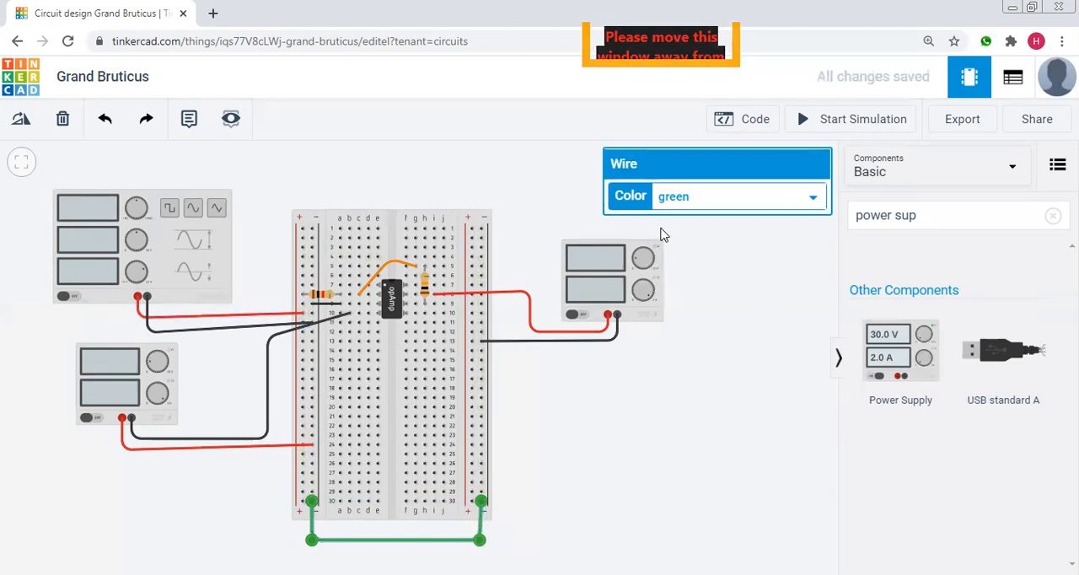
click(676, 205)
click(668, 231)
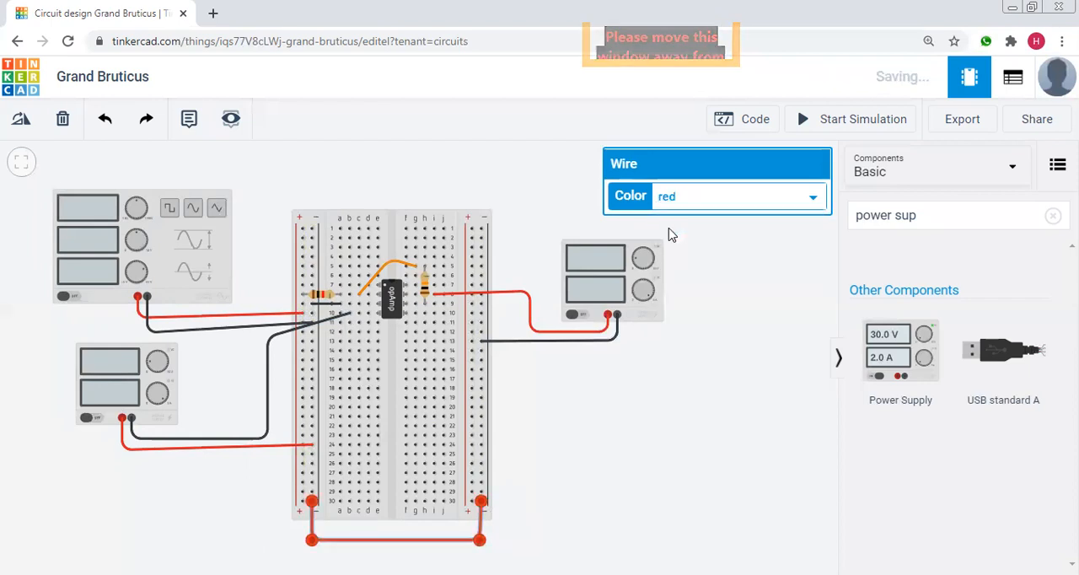
click(688, 208)
click(687, 219)
click(710, 380)
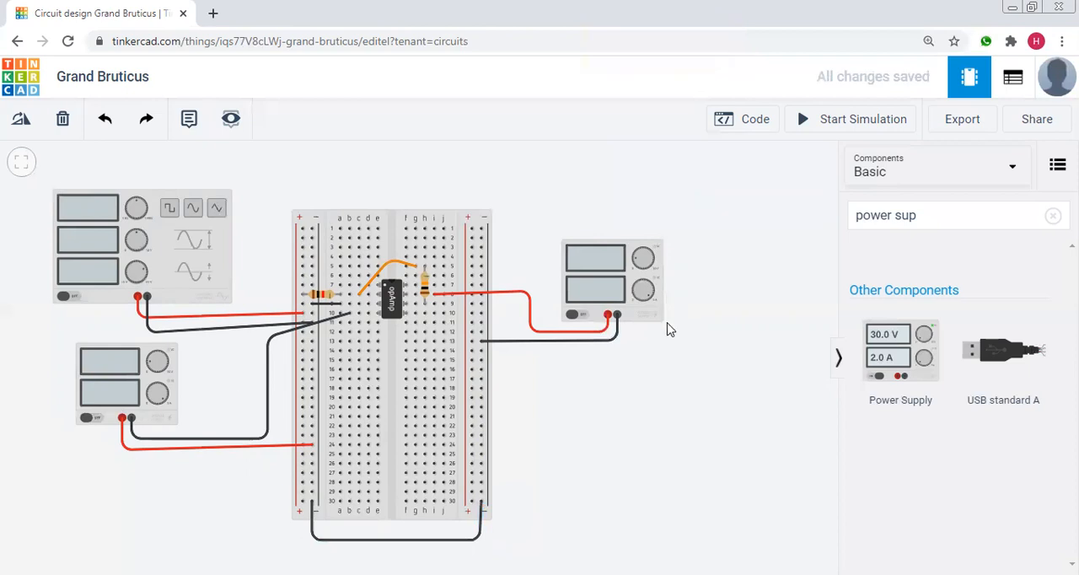
Search the components for "scope" and place an Oscilloscope above the function generator and breadboard.
drag(732, 311, 733, 345)
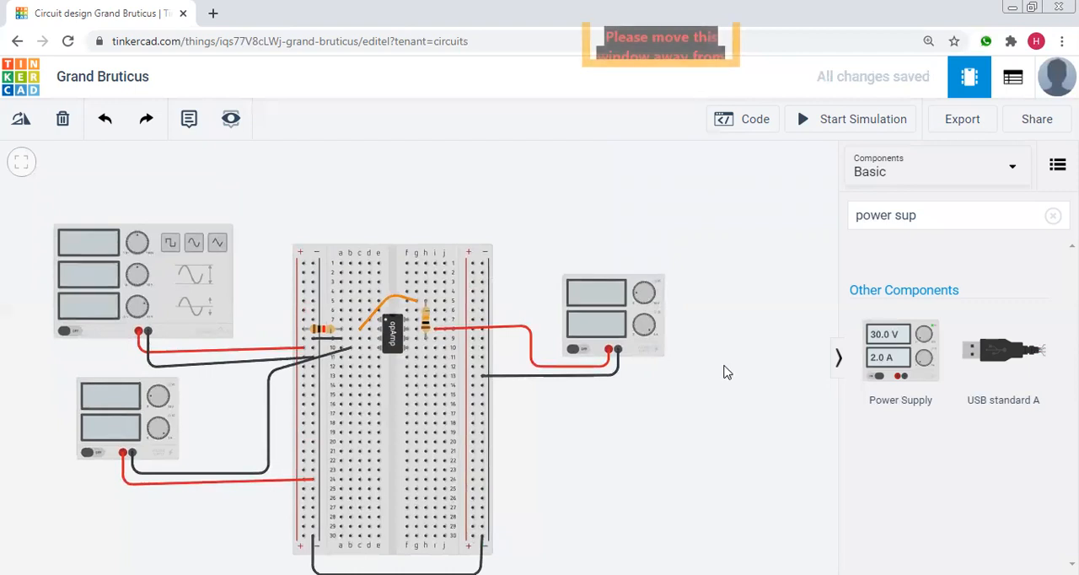
scroll(725, 371, down, 1)
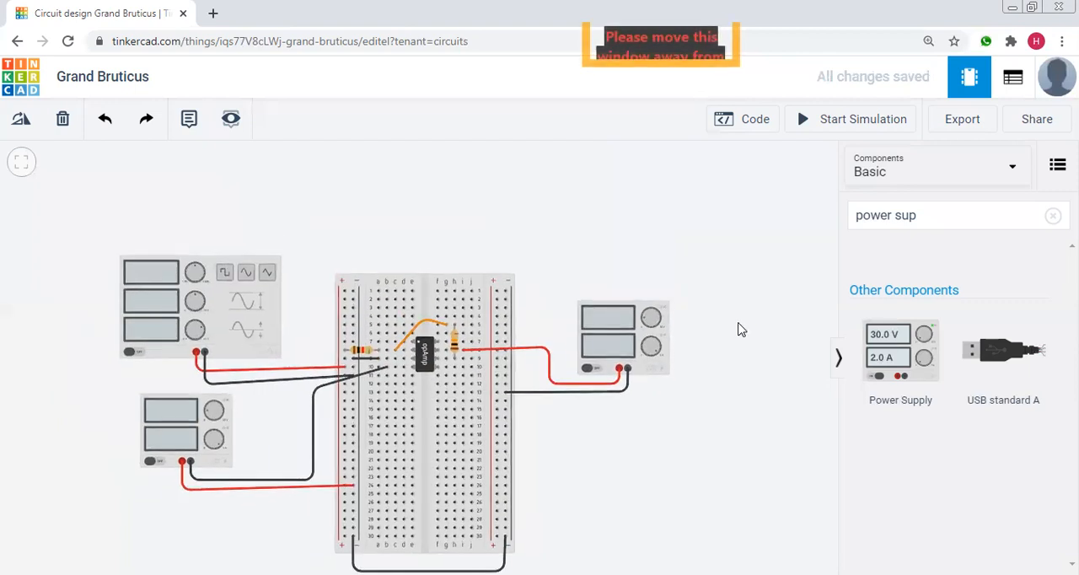
click(1053, 214)
click(969, 217)
text(scope)
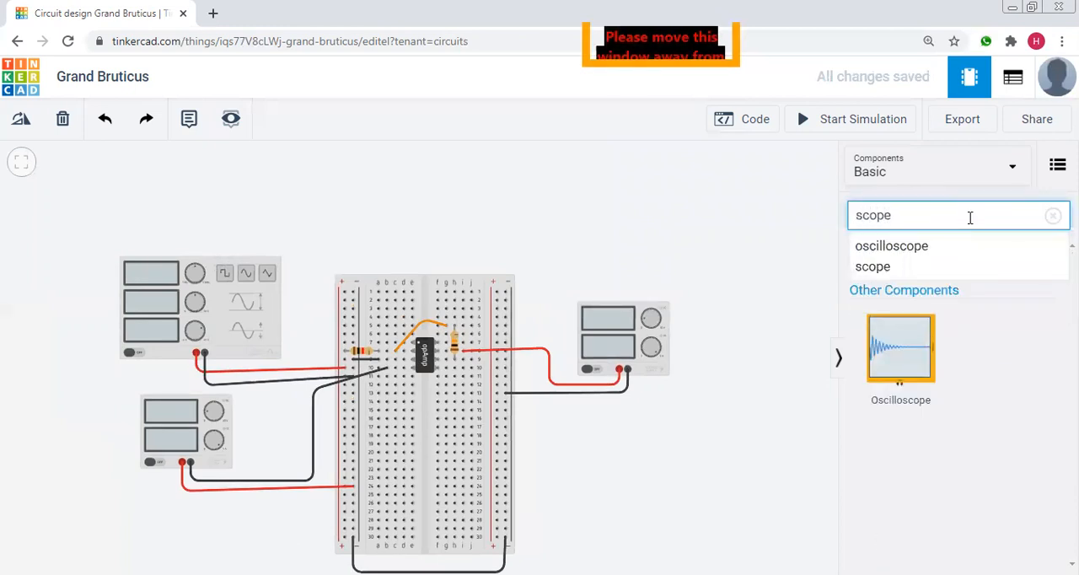
click(890, 359)
drag(897, 360, 298, 260)
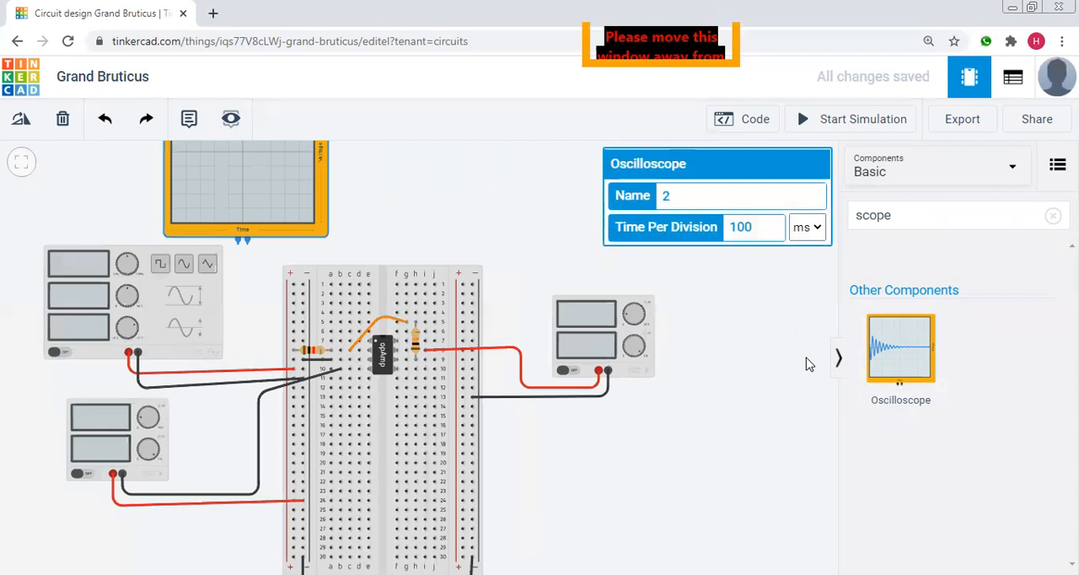
Shift the oscilloscope to the right so its terminals sit above the breadboard's left power rails.
scroll(806, 357, down, 1)
drag(772, 313, 754, 343)
drag(327, 225, 377, 224)
click(477, 221)
click(497, 196)
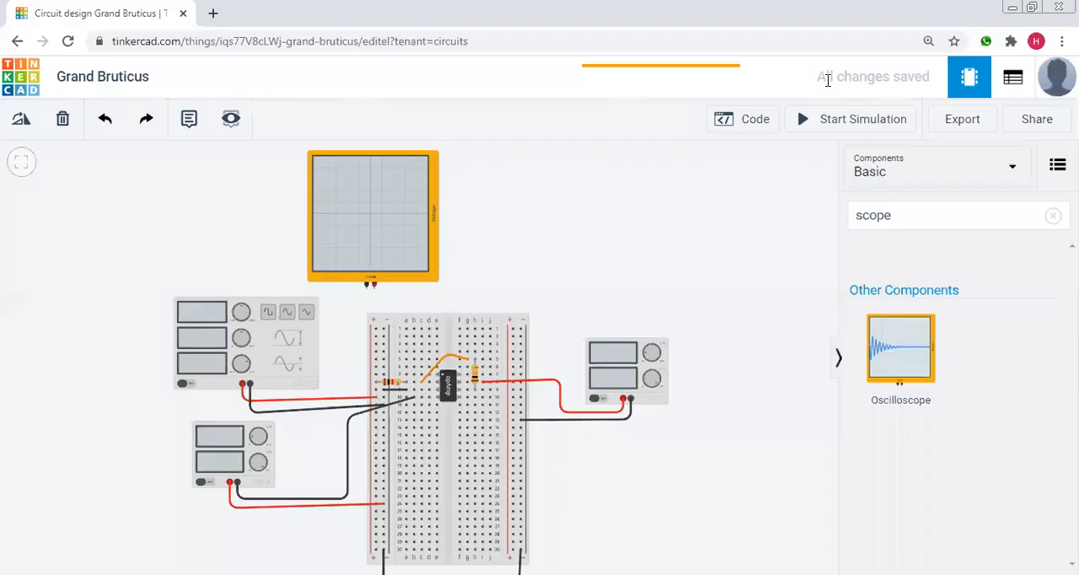
Wire the oscilloscope's positive terminal to the top hole of the left positive rail and colour the wire red.
click(374, 289)
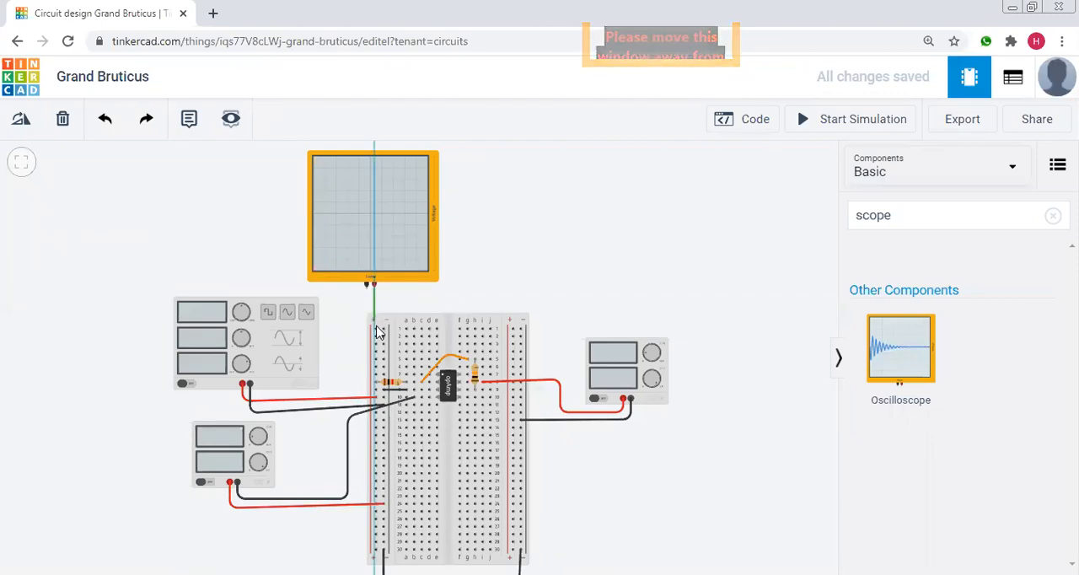
click(376, 328)
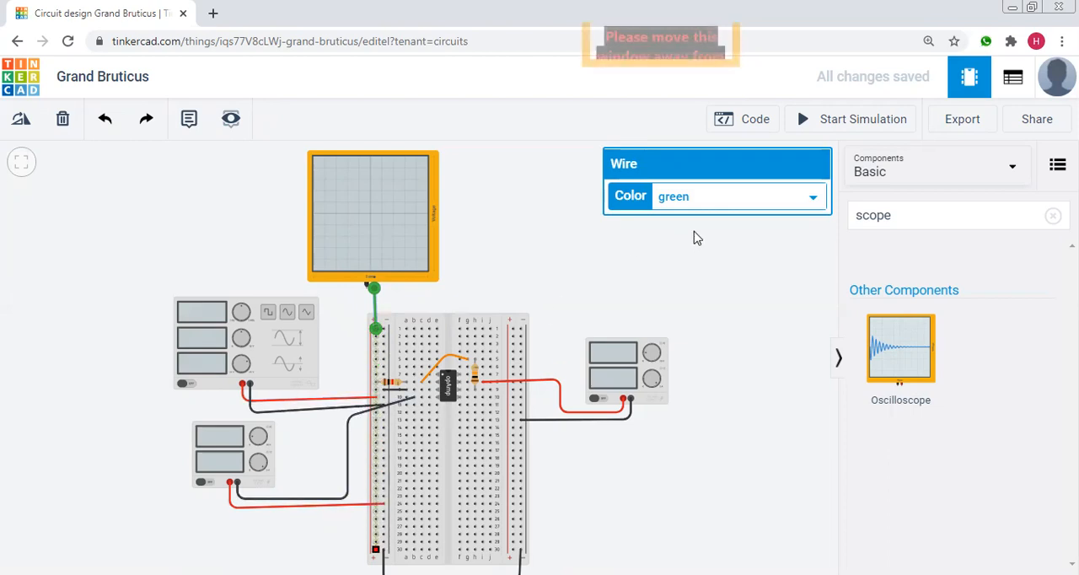
click(715, 199)
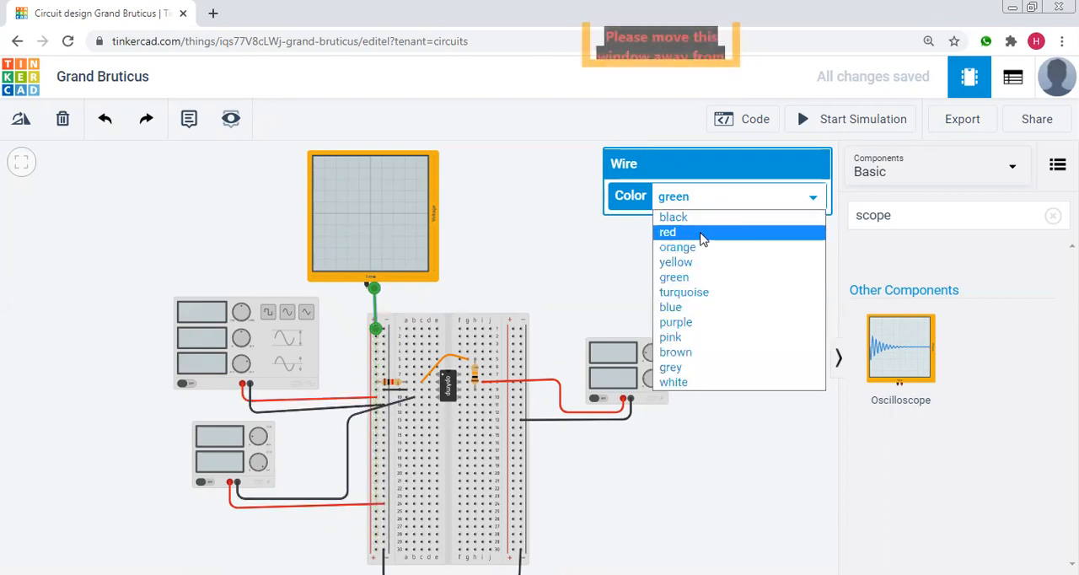
click(700, 232)
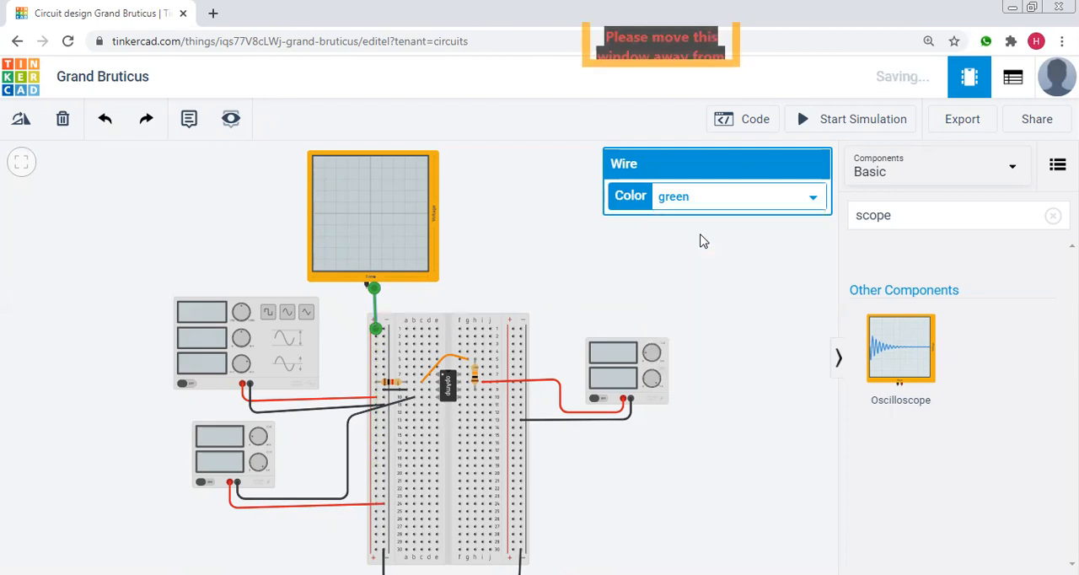
click(353, 312)
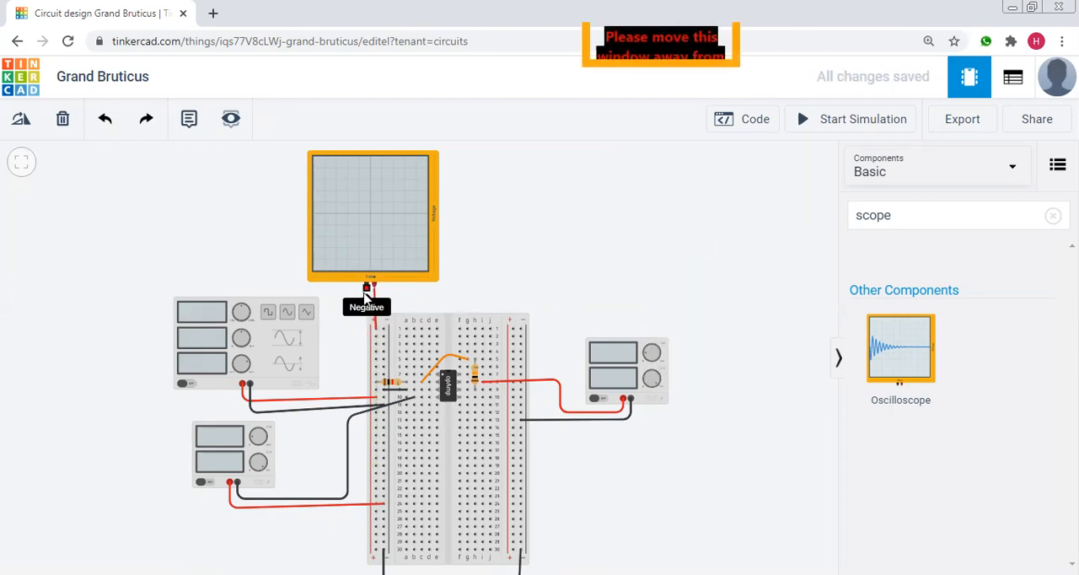
Wire the oscilloscope's negative terminal to the top hole of the left negative rail and colour the wire black.
click(365, 295)
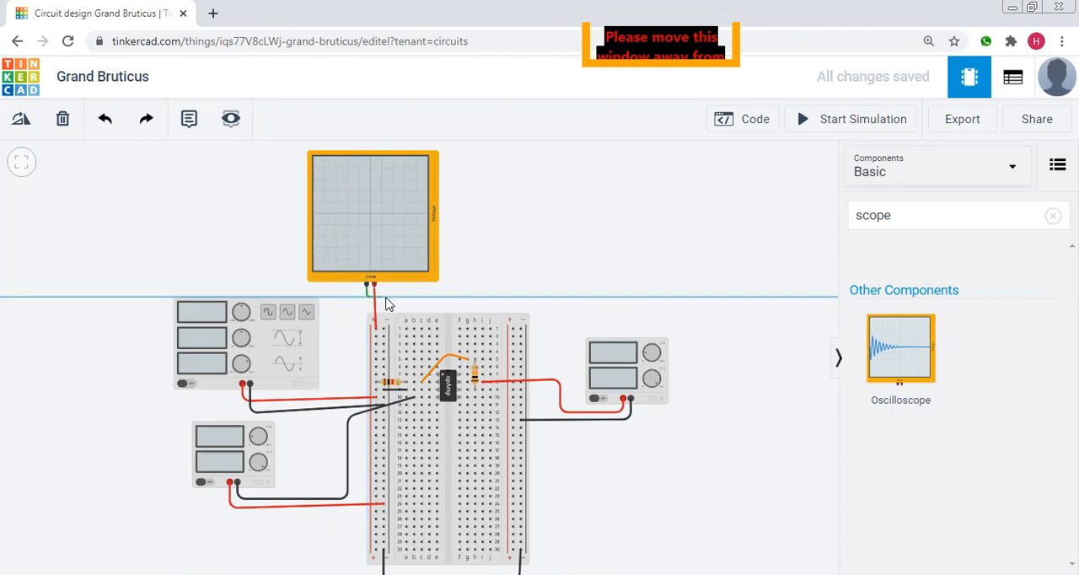
click(387, 297)
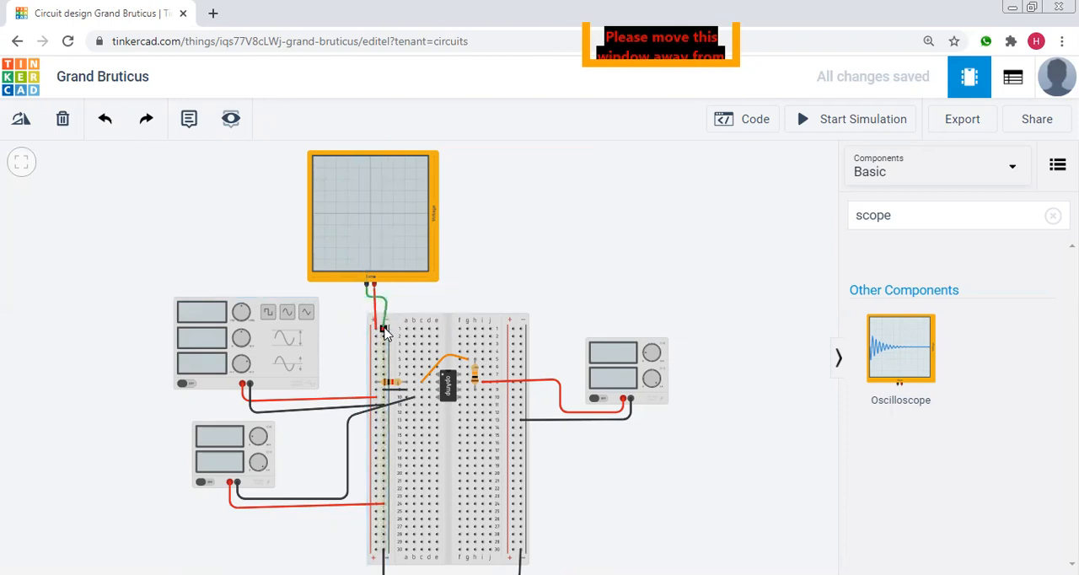
click(384, 330)
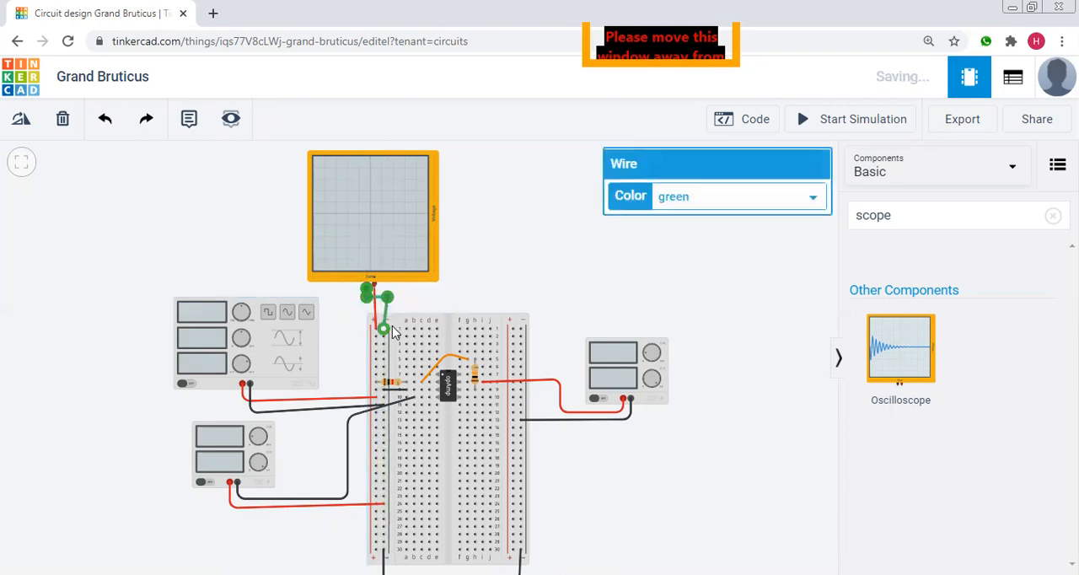
click(719, 198)
click(694, 221)
click(530, 252)
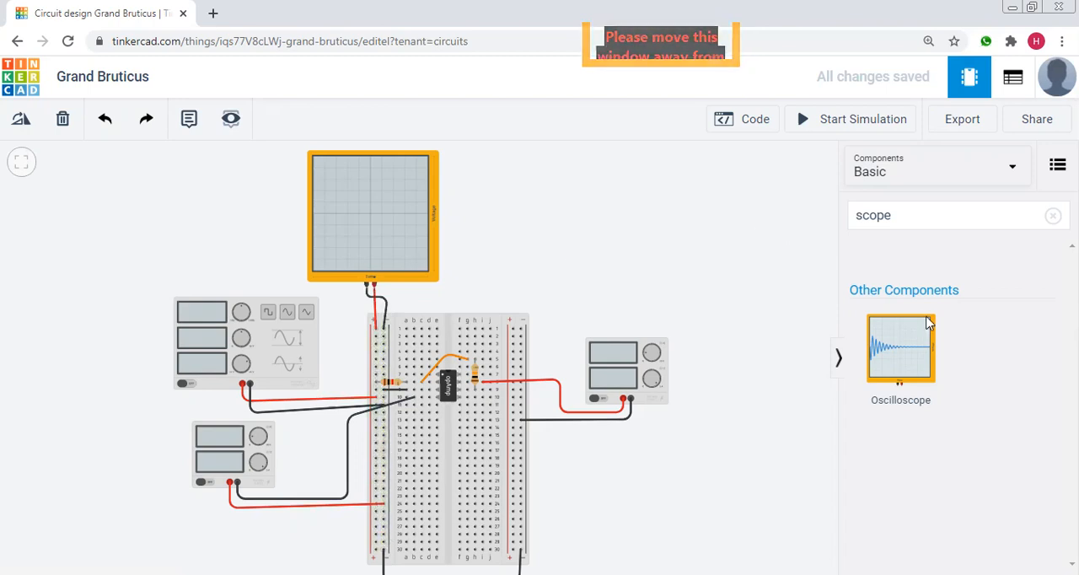
Place a second Oscilloscope beside the first one, above the right-hand power supply.
drag(930, 345, 595, 301)
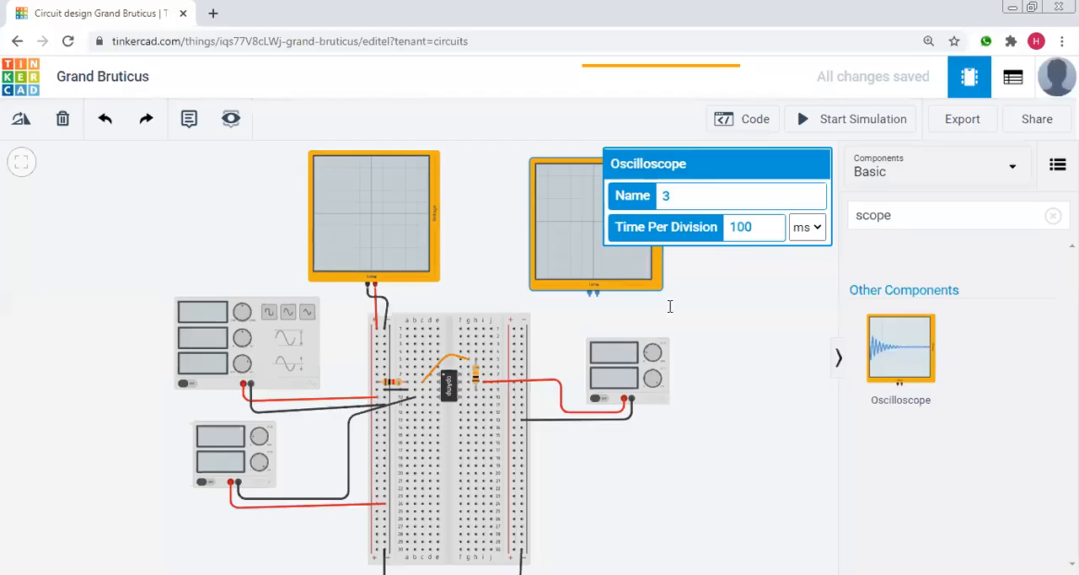
click(670, 306)
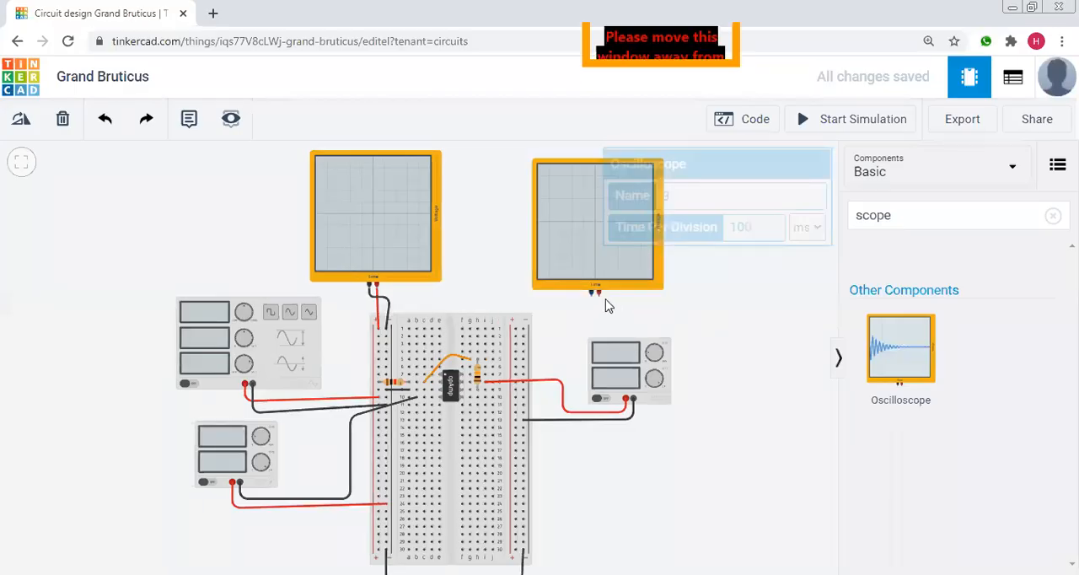
click(599, 297)
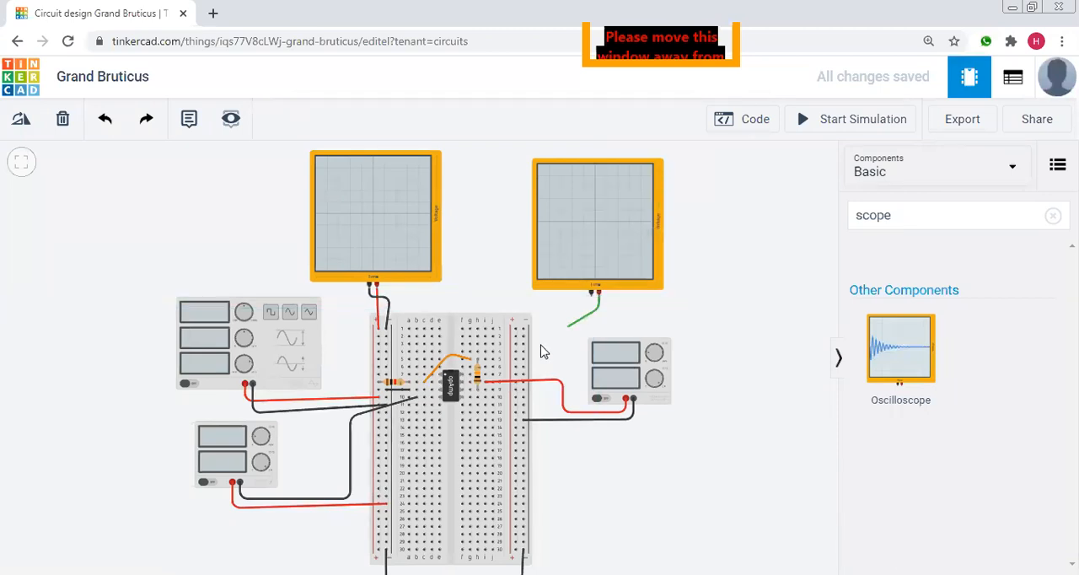
click(489, 390)
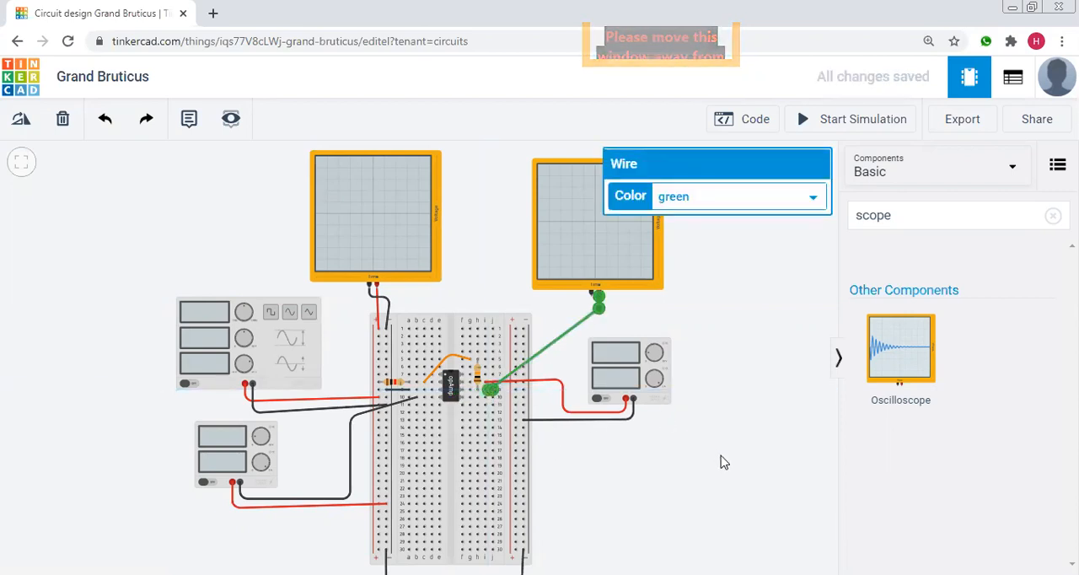
click(603, 446)
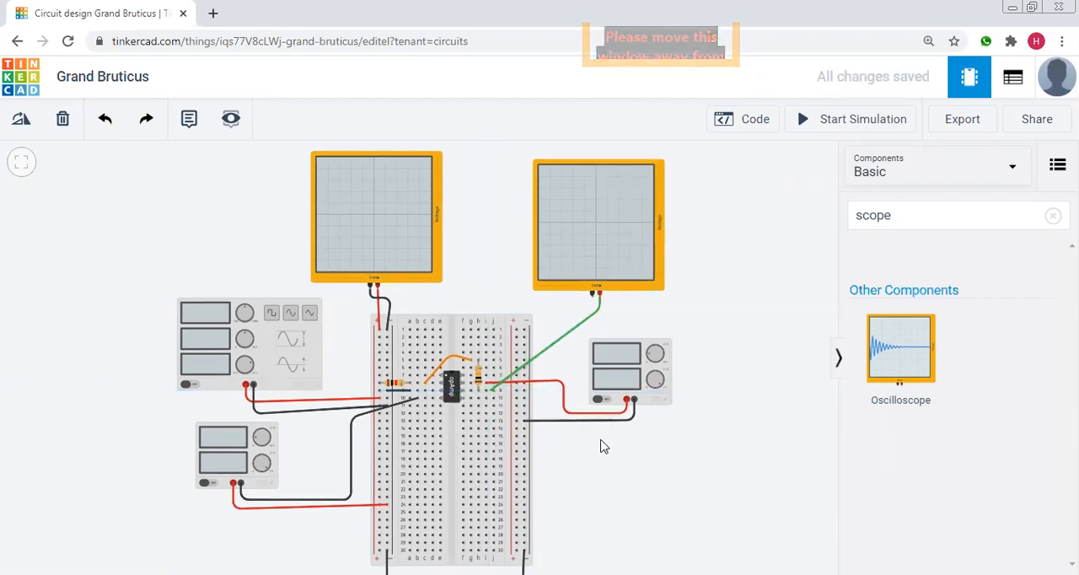
click(496, 394)
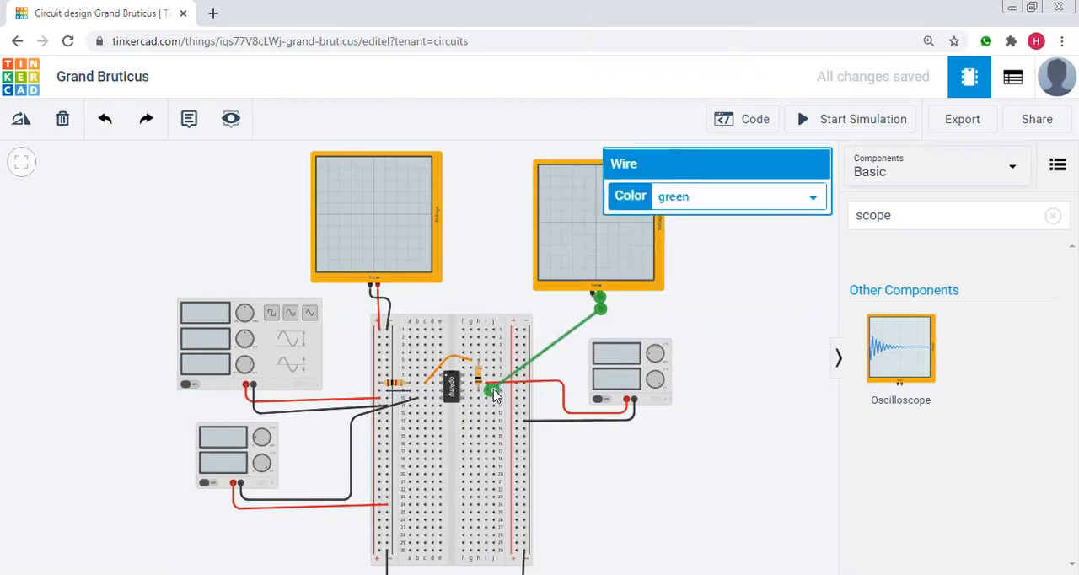
key(Delete)
Wire the second oscilloscope's positive terminal to breadboard hole j9 and colour the wire red.
click(598, 295)
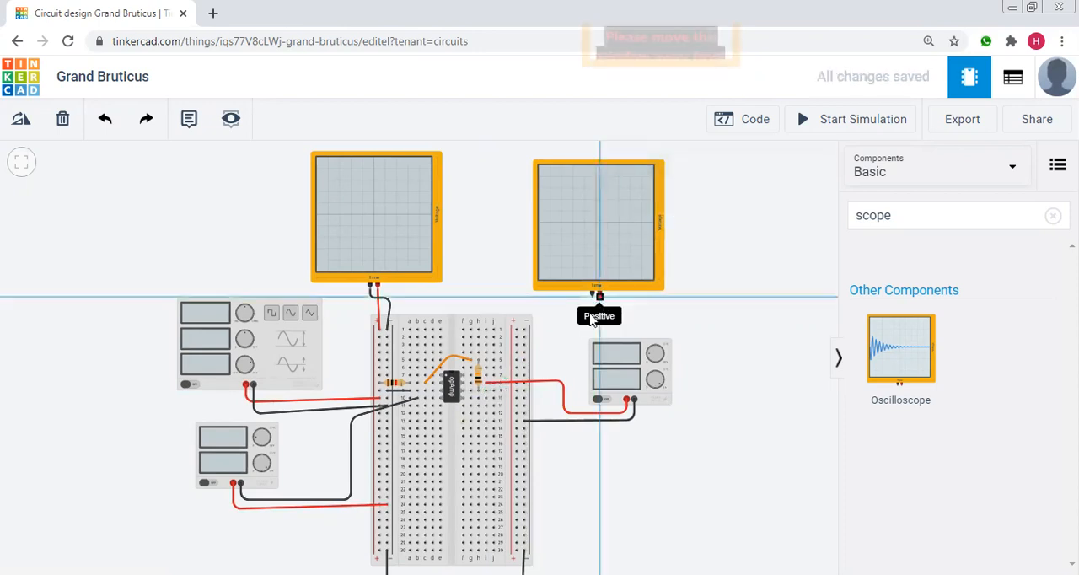
click(494, 391)
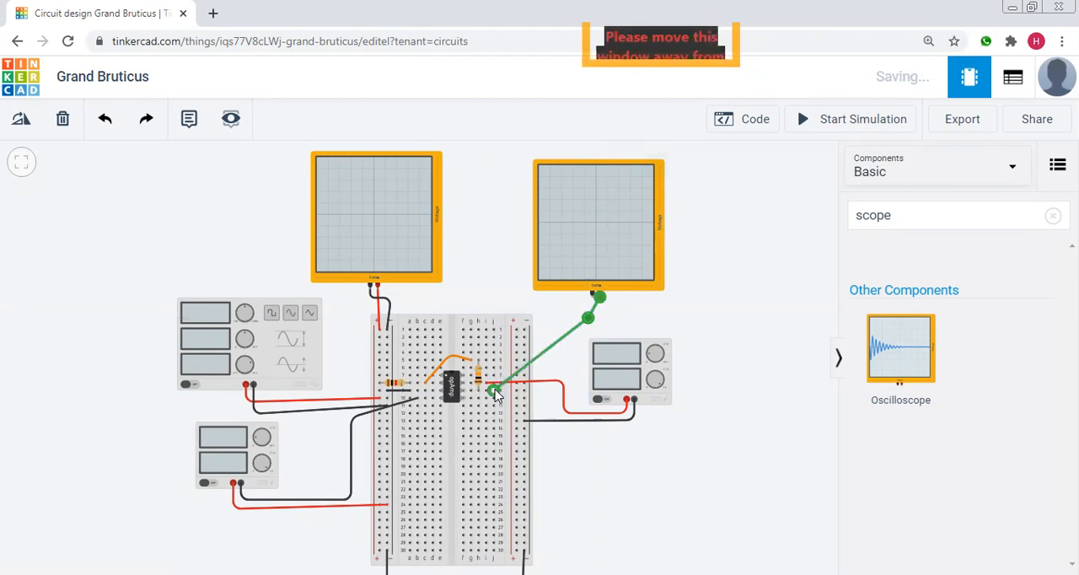
click(725, 201)
click(705, 236)
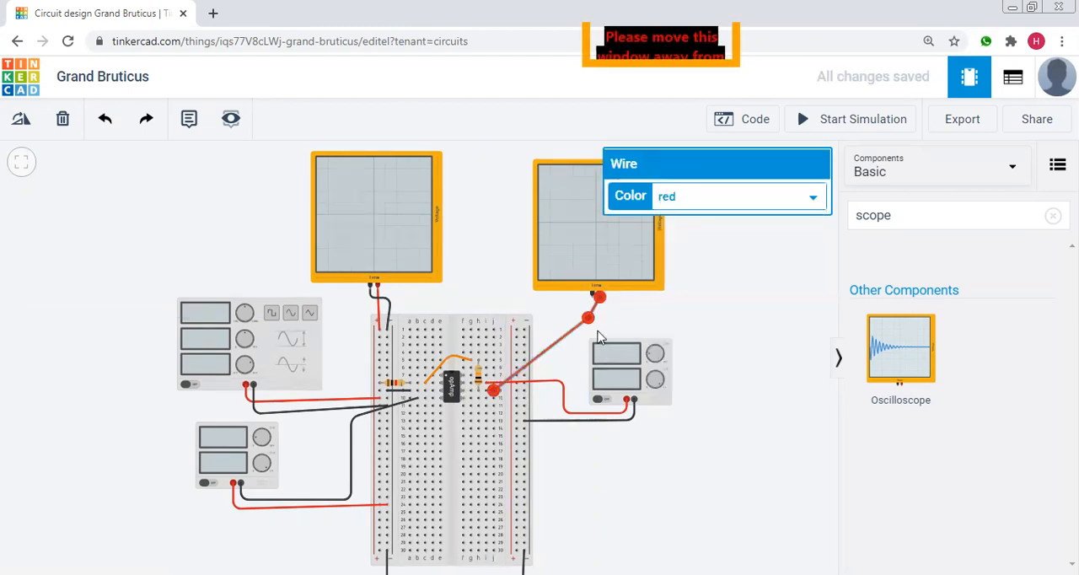
click(699, 304)
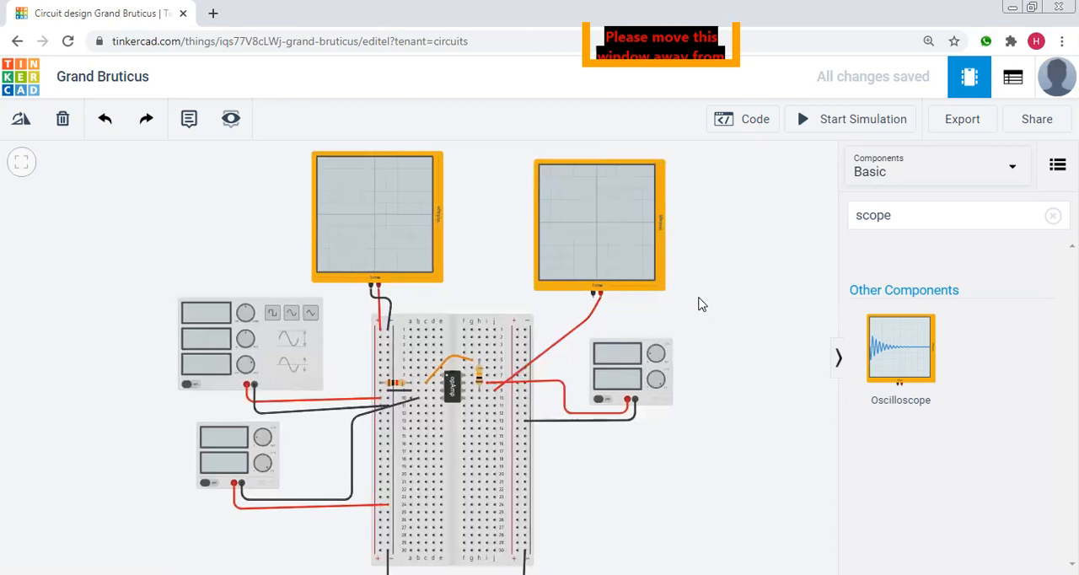
Wire the second oscilloscope's negative terminal to the right negative rail at row 2 and colour the wire black.
click(571, 305)
click(521, 337)
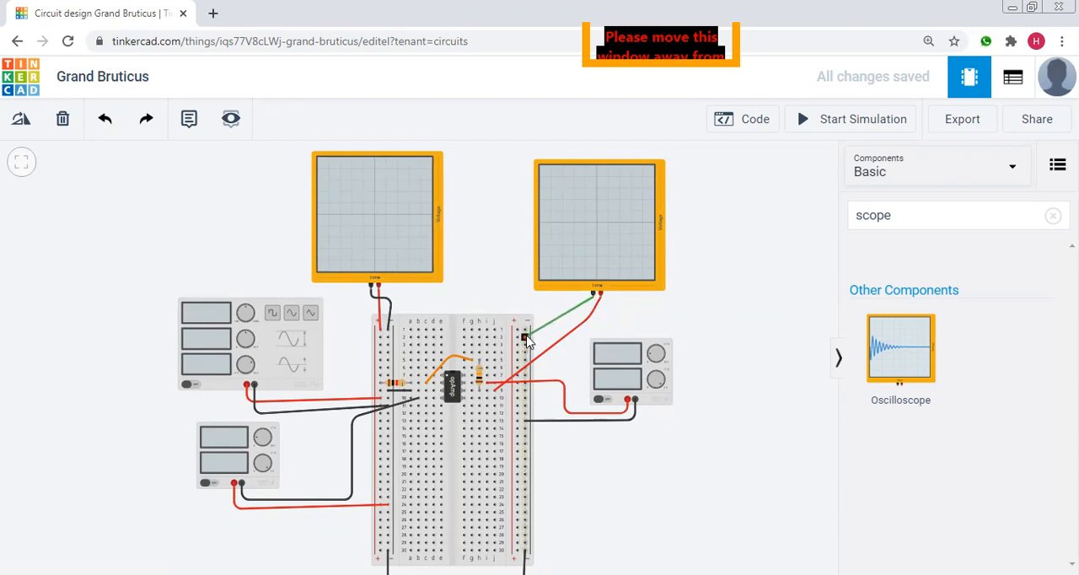
click(525, 338)
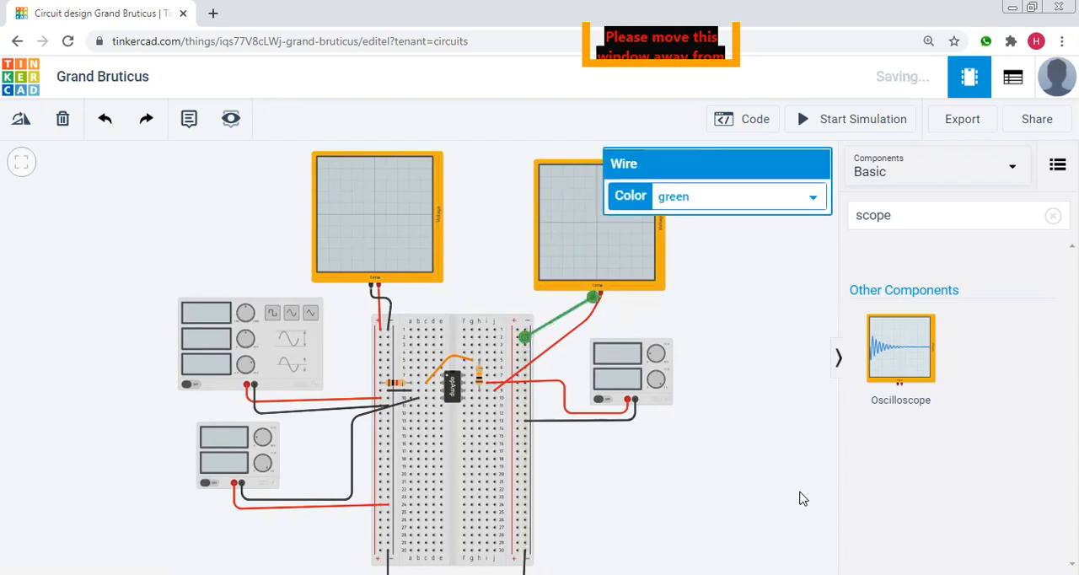
click(757, 203)
click(745, 218)
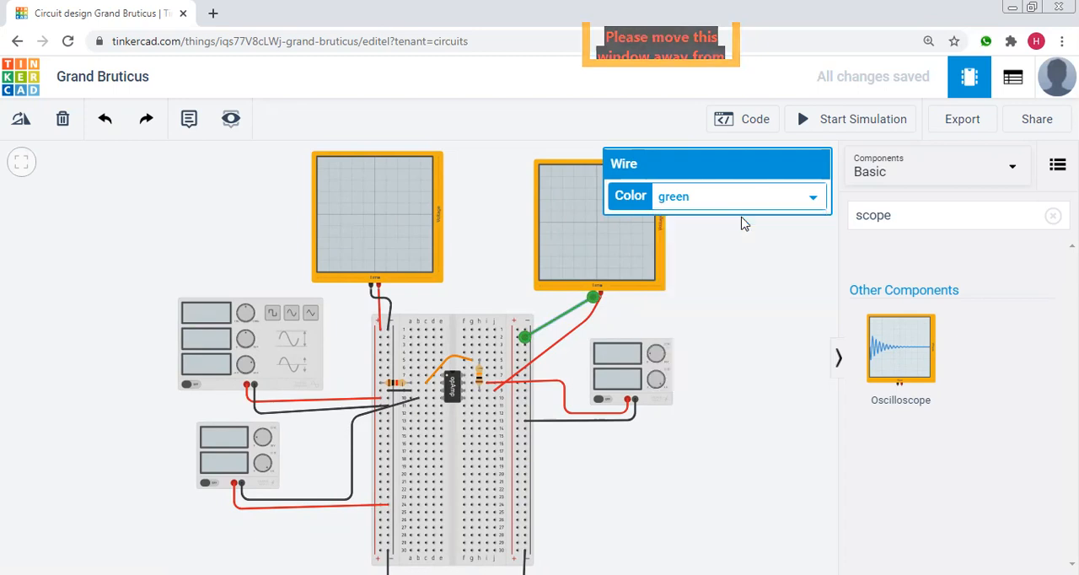
click(786, 383)
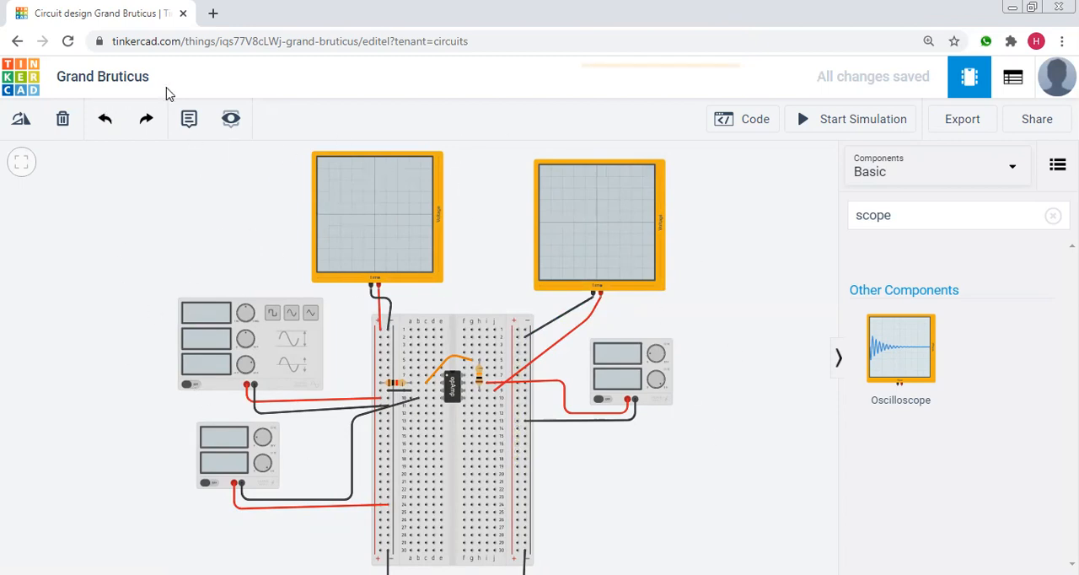
Rename the circuit design as "Inverting Amplifier".
click(115, 82)
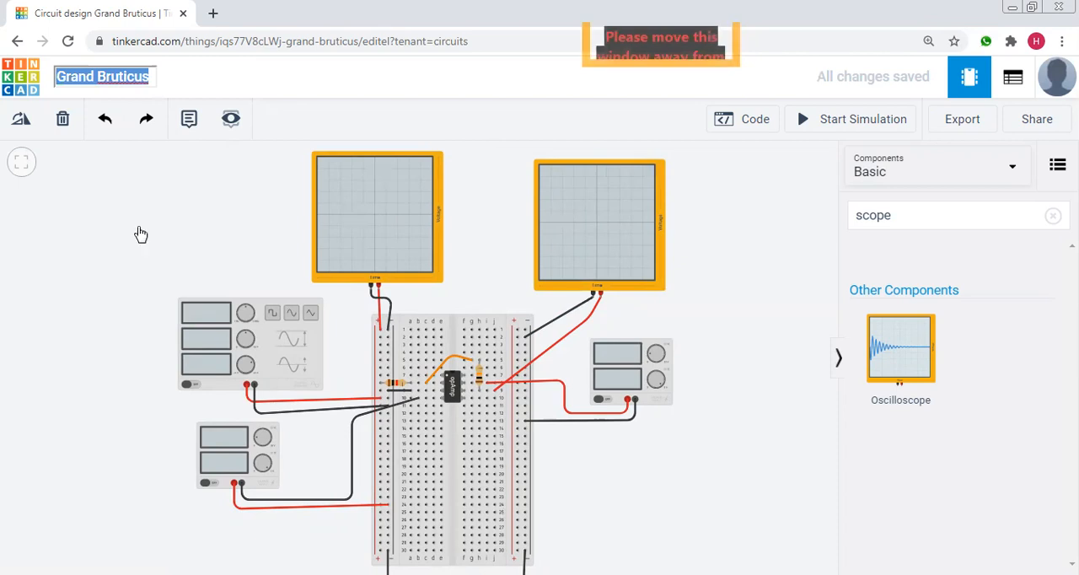
key(BackSpace)
text(Inverting Am)
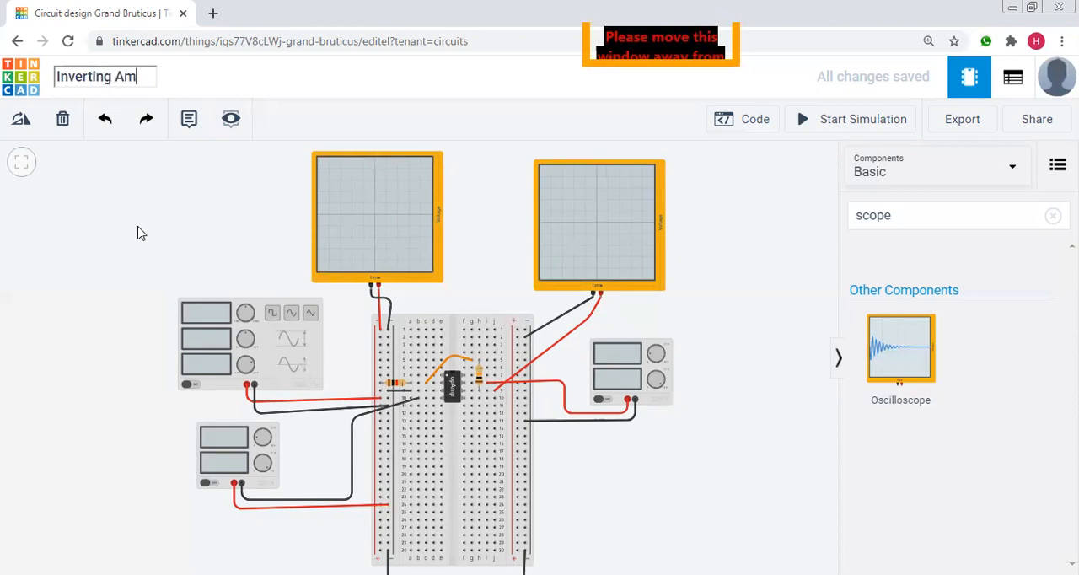
text(plifier)
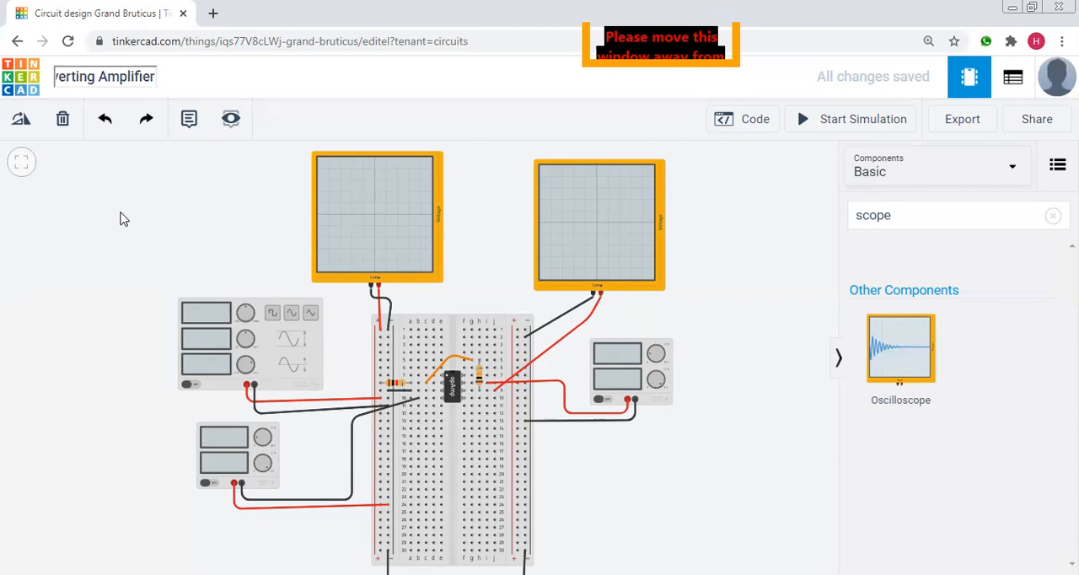
key(Escape)
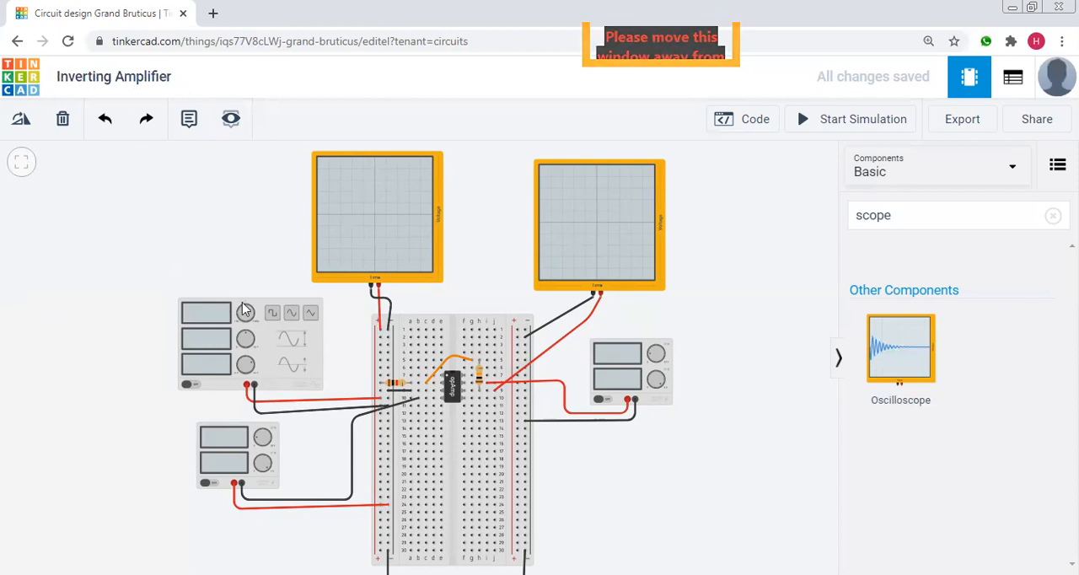
Set the function generator's amplitude to 0.10 V.
click(237, 332)
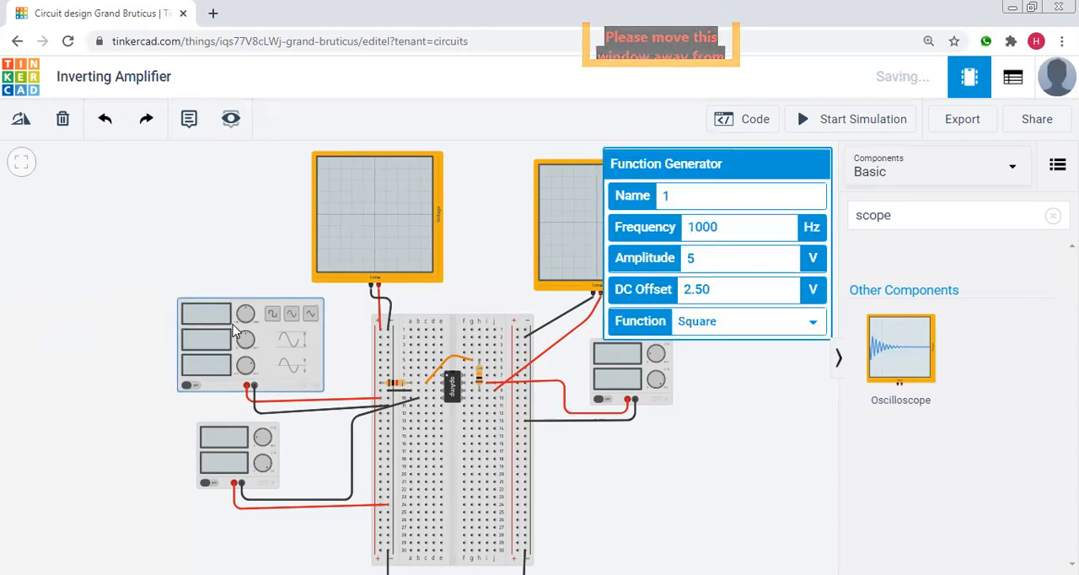
click(696, 258)
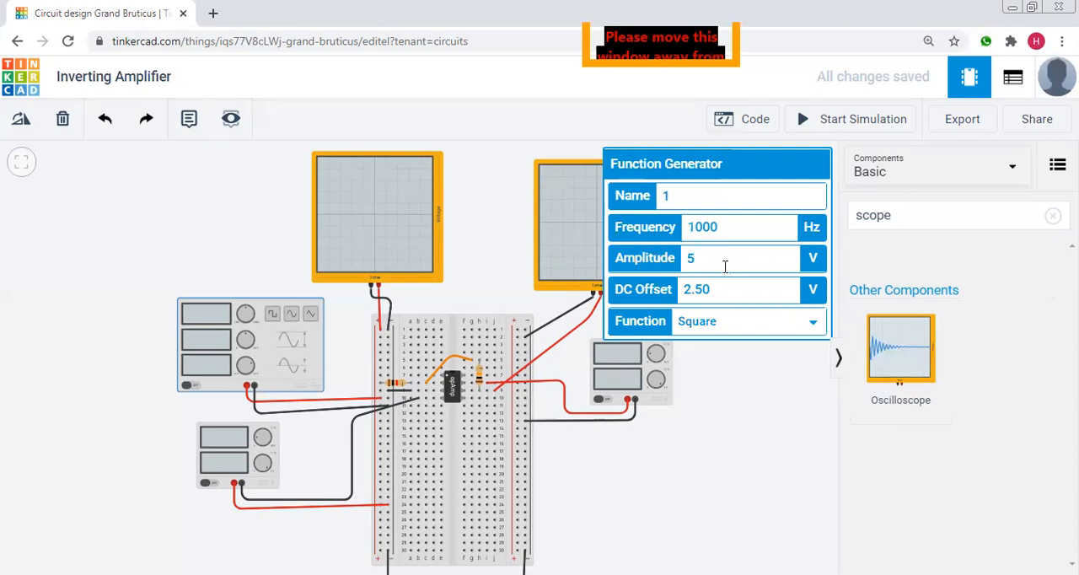
key(BackSpace)
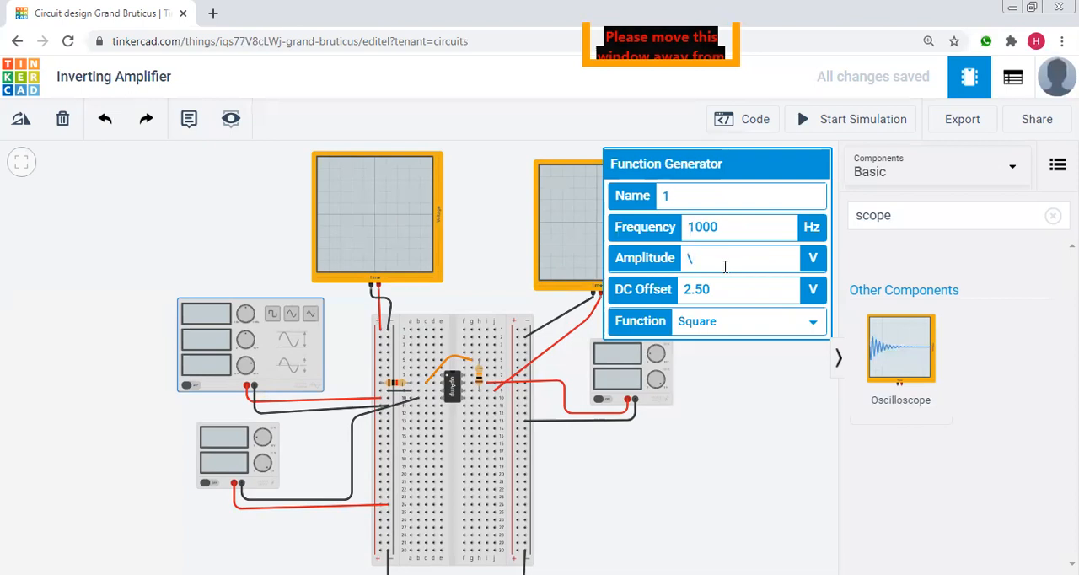
text(0.10)
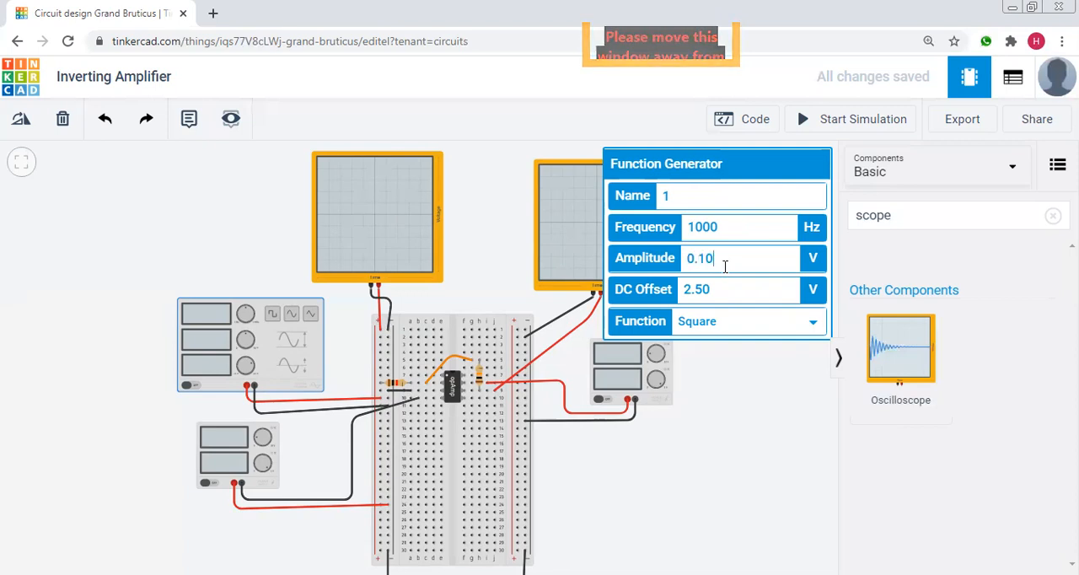
Set the function generator's DC offset to 0.50 V and its function to Sine.
click(704, 288)
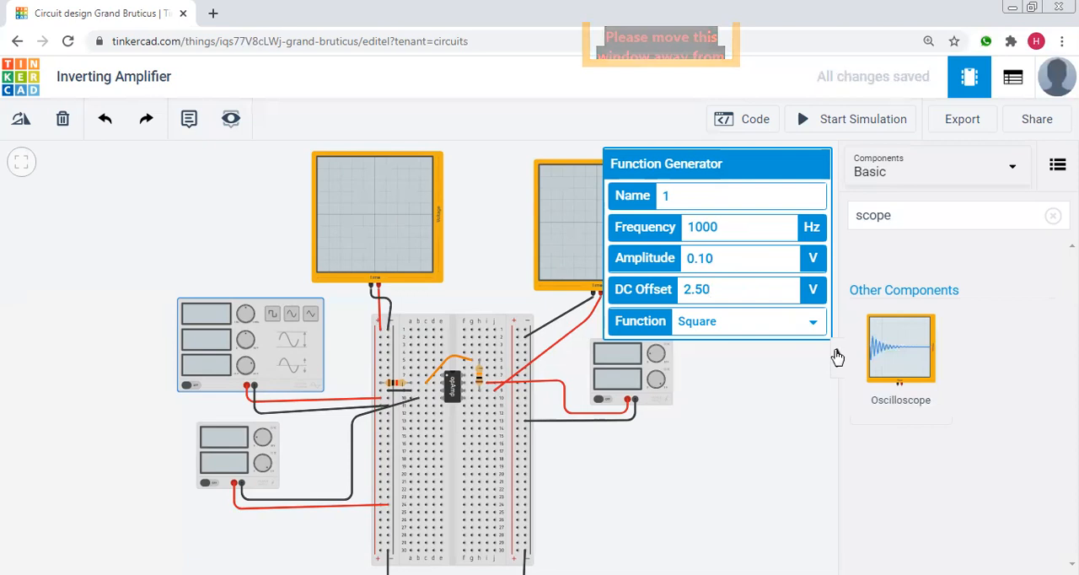
key(BackSpace)
key(BackSpace)
key(BackSpace)
text(0.5)
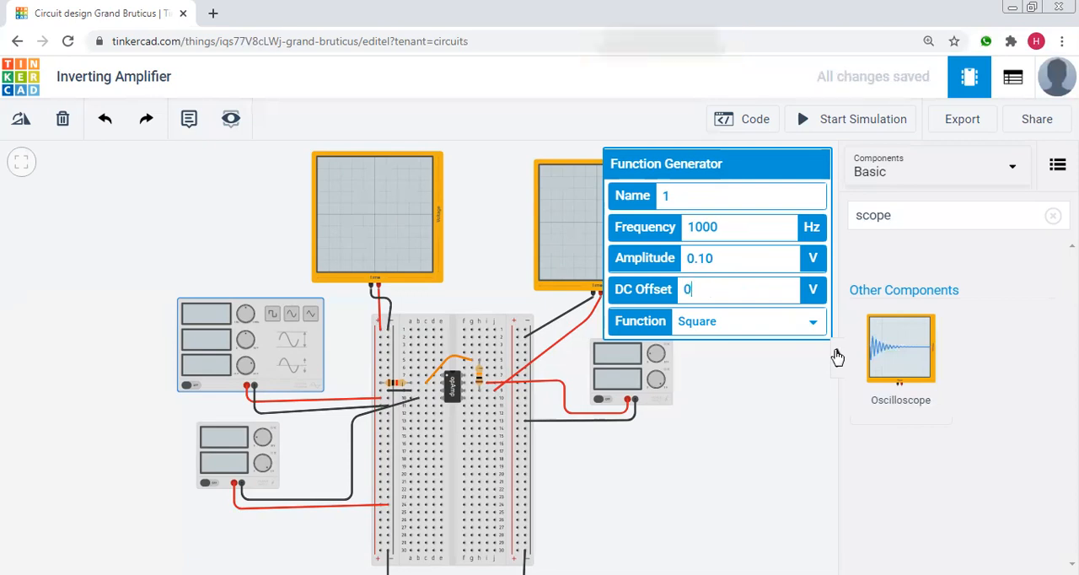
text(0)
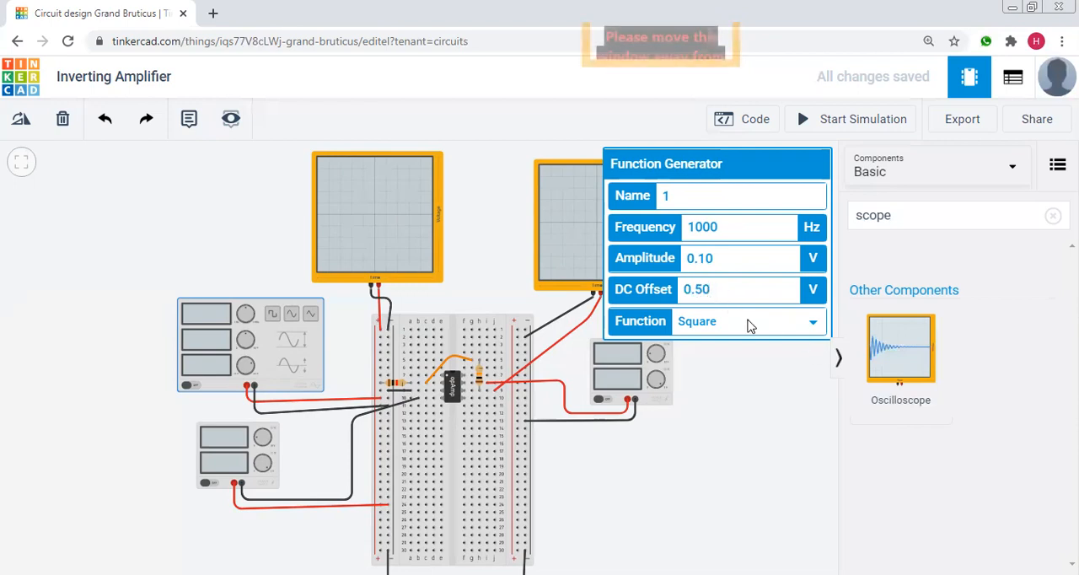
click(749, 326)
click(723, 361)
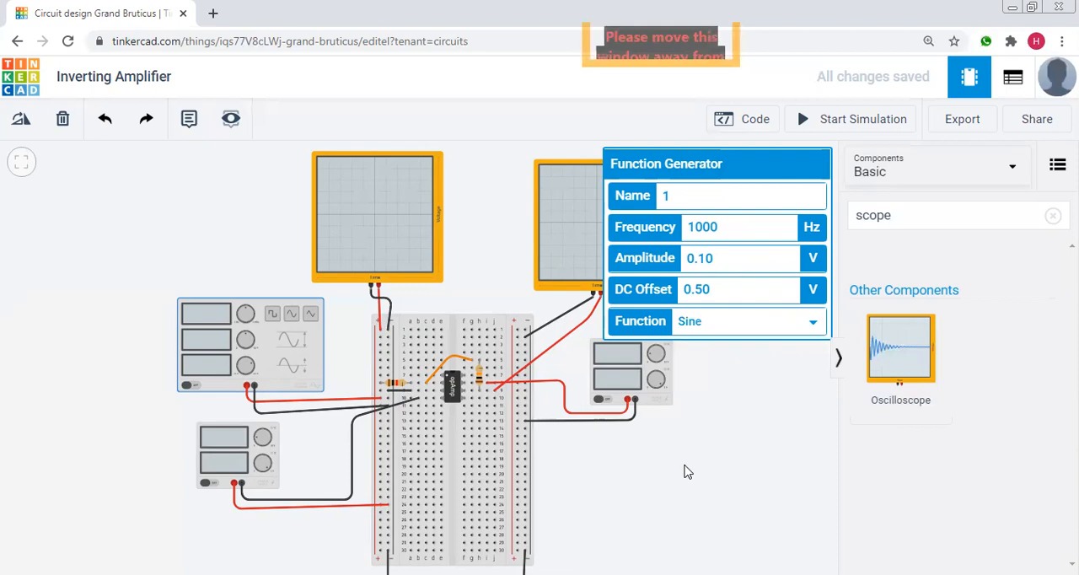
click(685, 472)
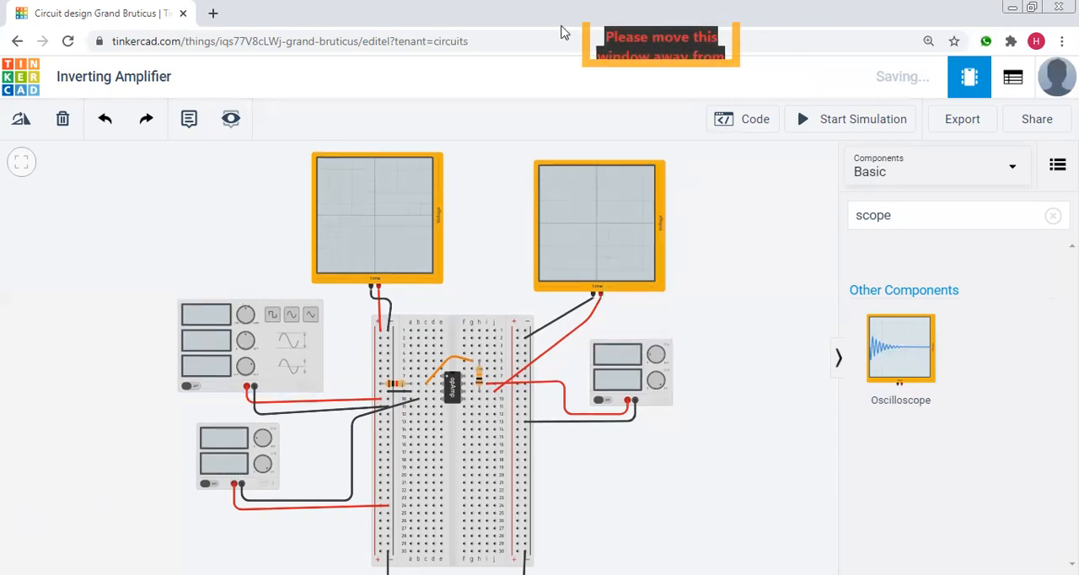
Start the simulation and examine the input and output waveforms on the two oscilloscopes.
click(810, 119)
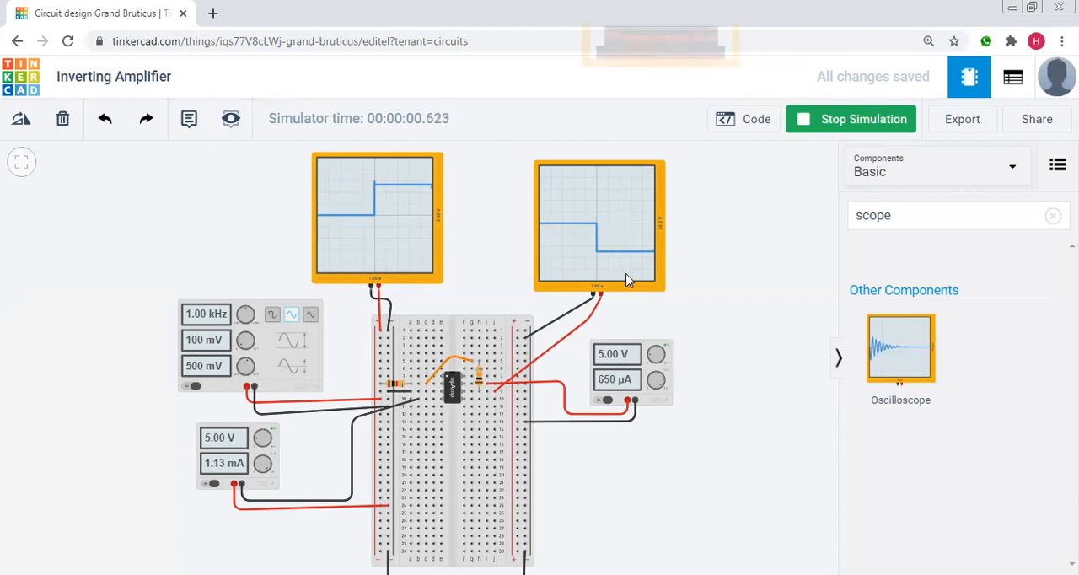
scroll(735, 325, up, 1)
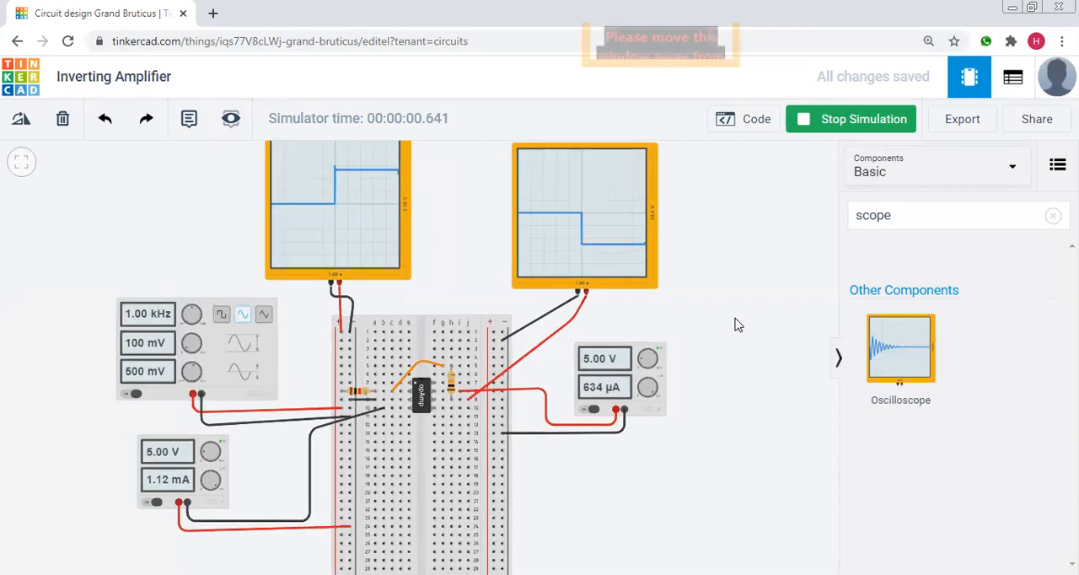
scroll(735, 324, up, 1)
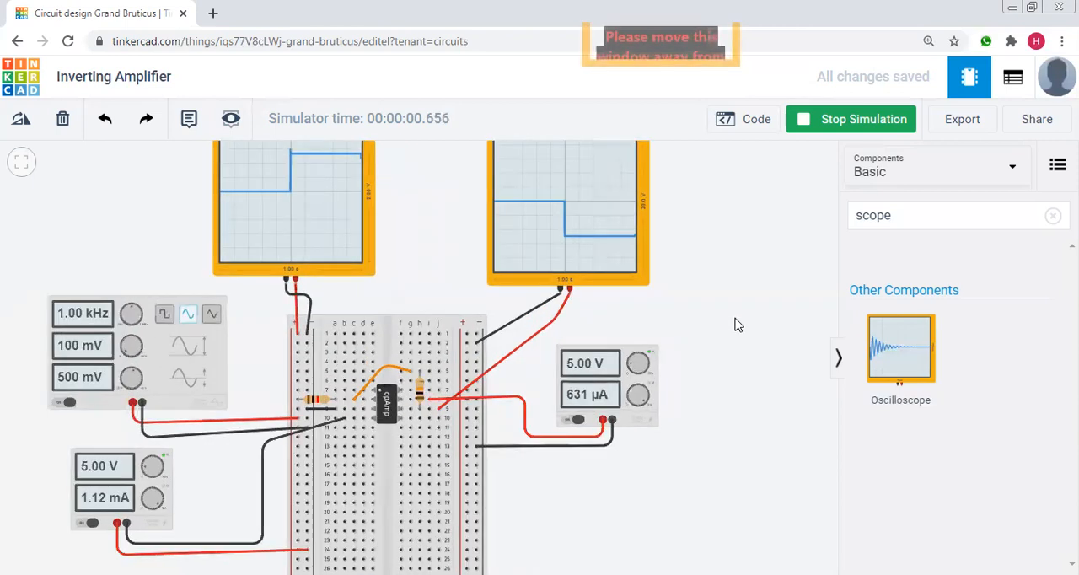
scroll(735, 324, up, 1)
scroll(708, 311, up, 1)
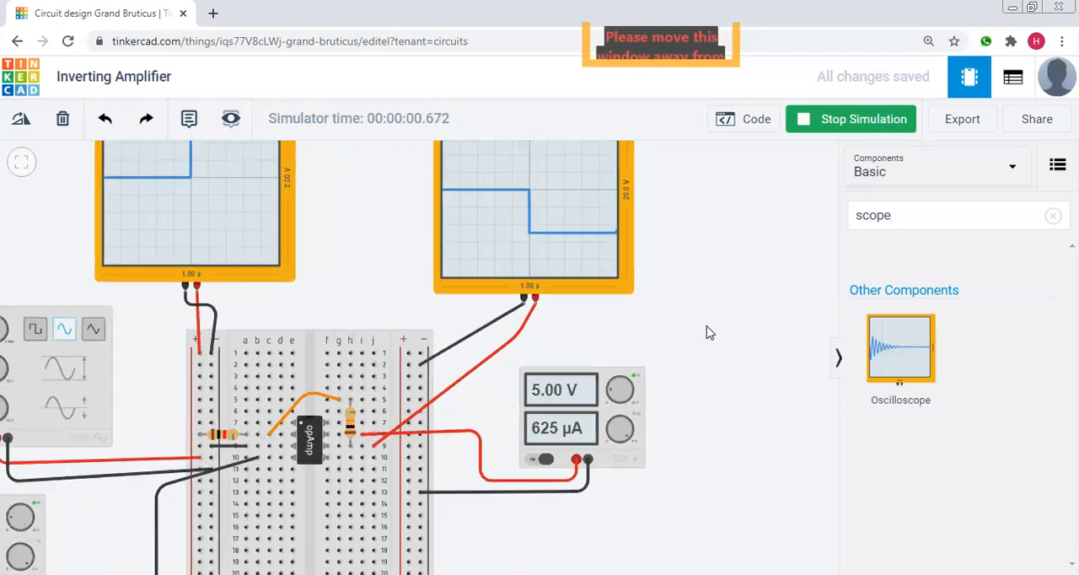
drag(708, 370, 709, 452)
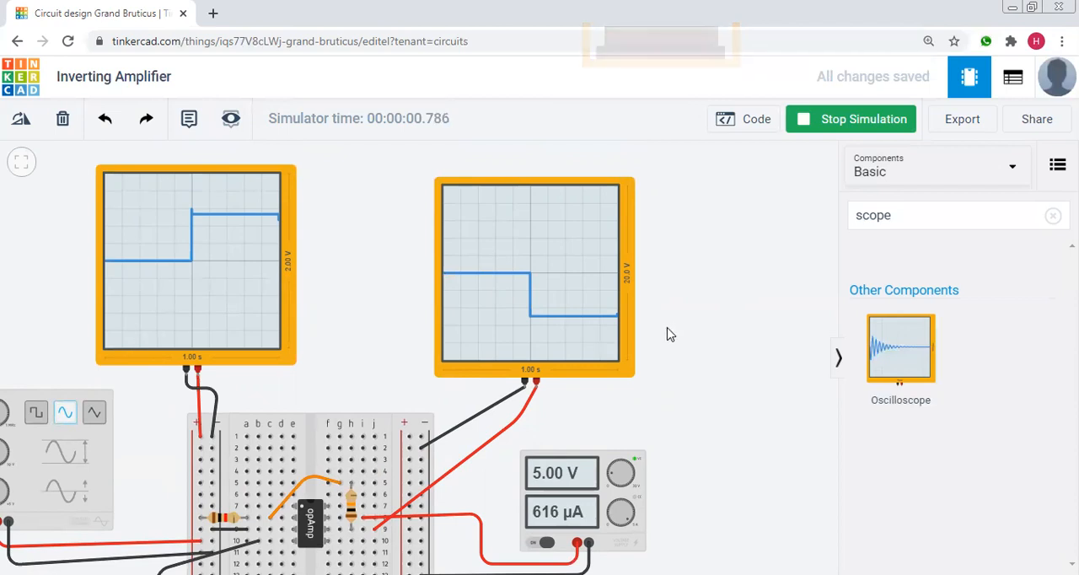
scroll(666, 335, down, 1)
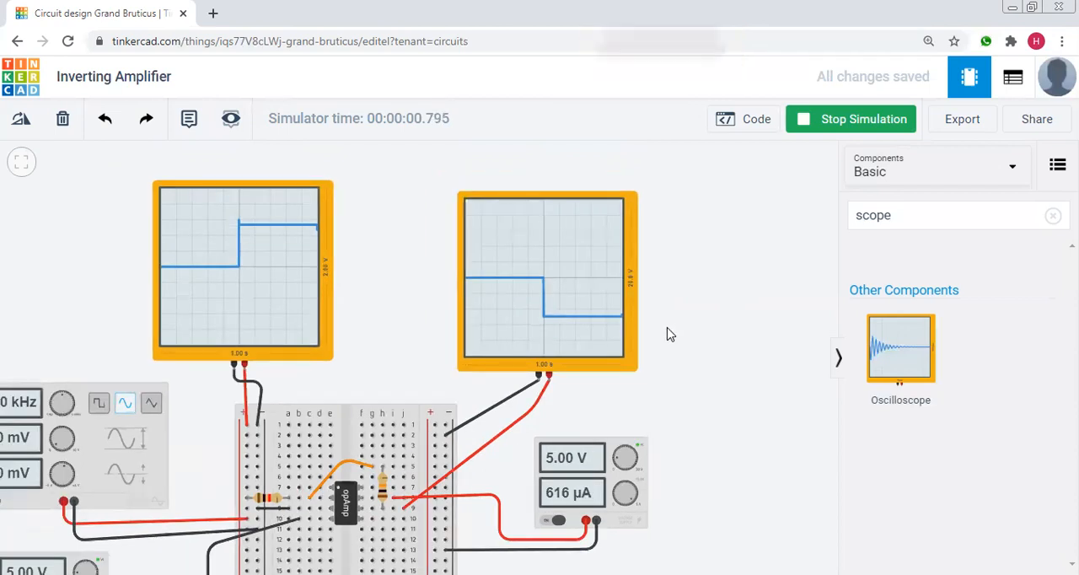
scroll(666, 335, down, 1)
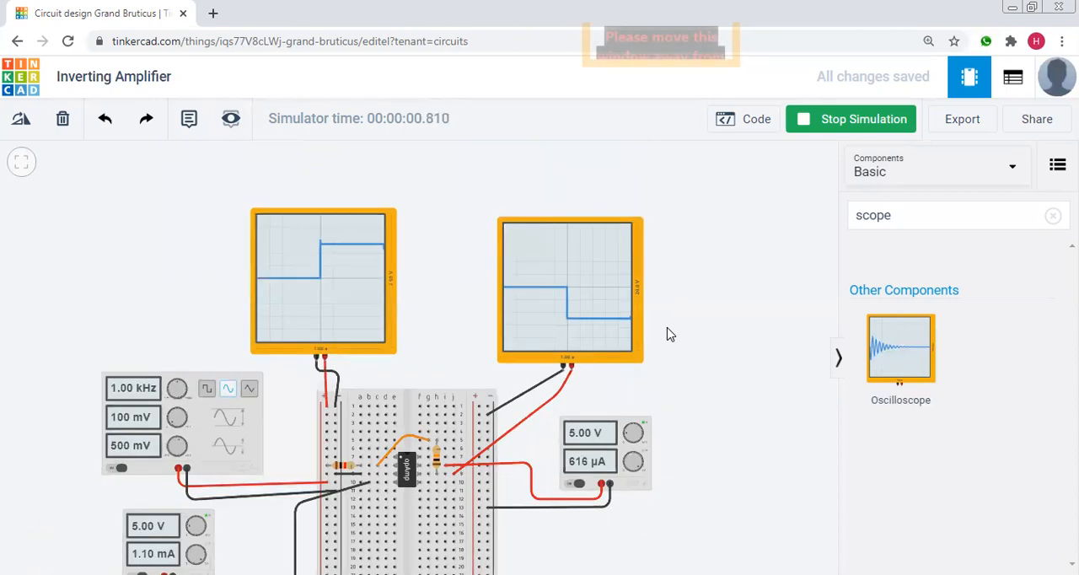
scroll(713, 357, down, 1)
drag(714, 357, 709, 343)
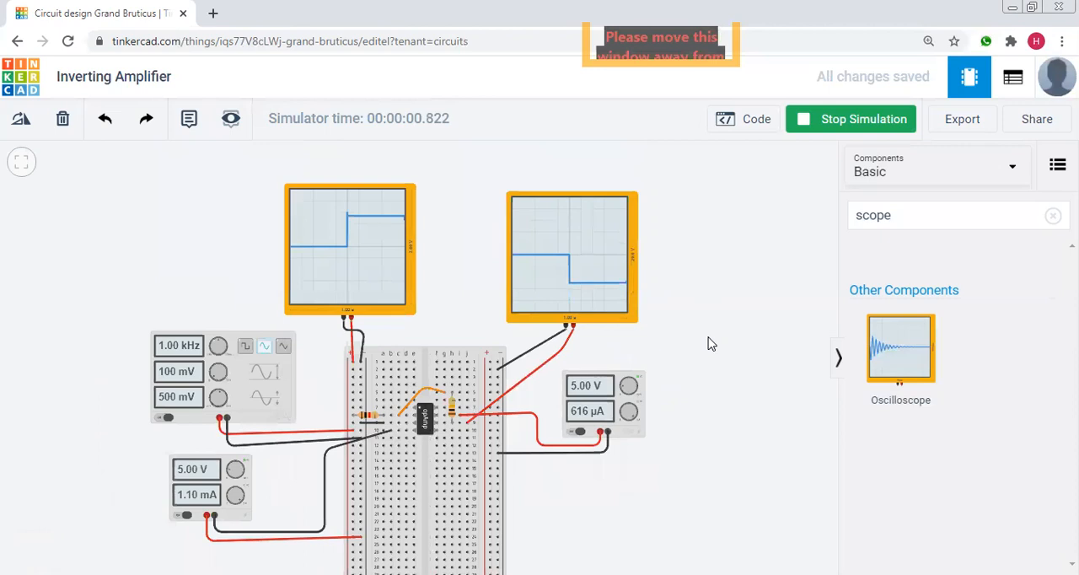
drag(699, 347, 665, 310)
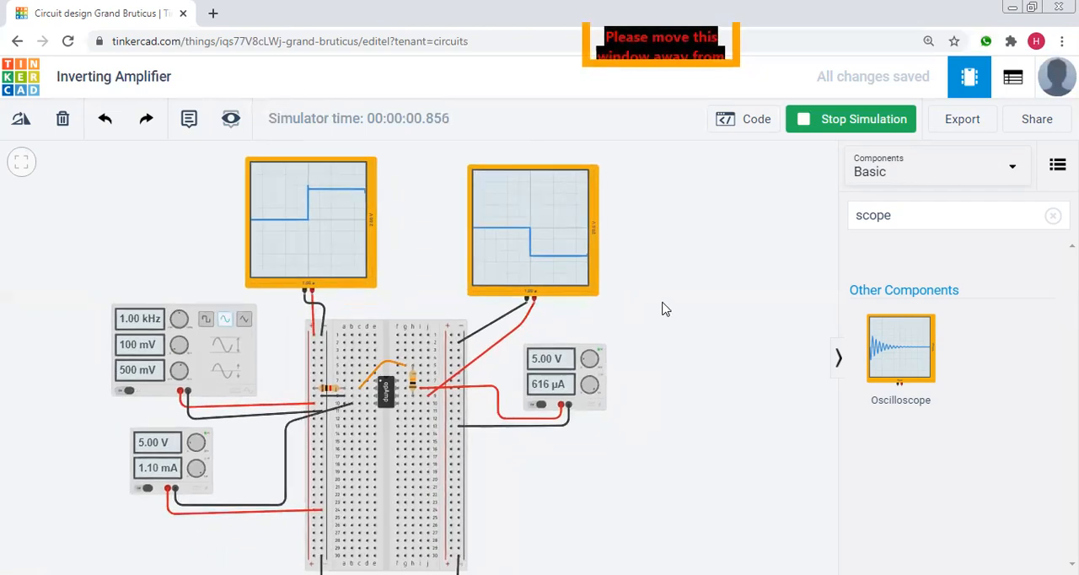